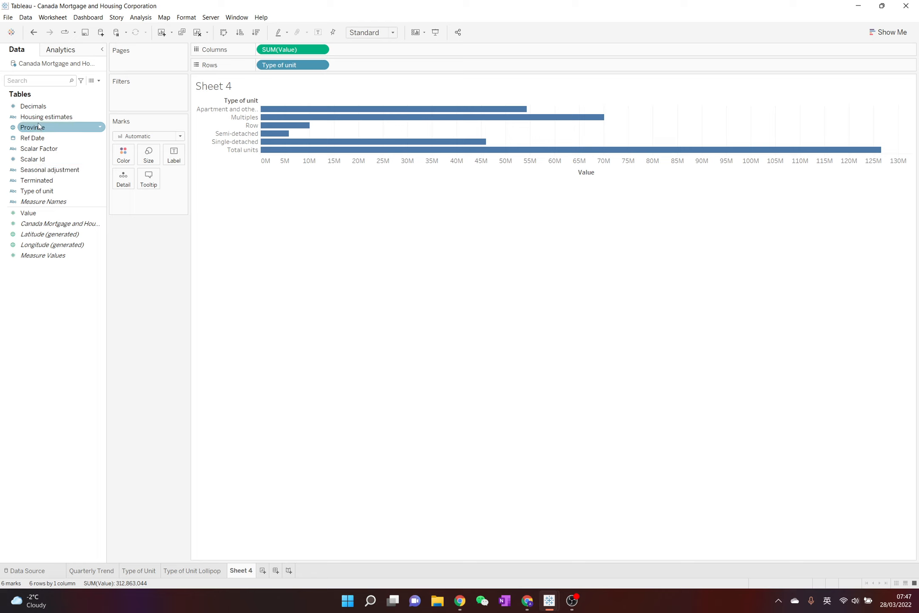
Color the bars by Housing estimates and reorder the legend to Housing starts, Housing under construction, Housing completions
{"action": "left_click_drag", "start_coordinate": [38, 118], "coordinate": [124, 161]}
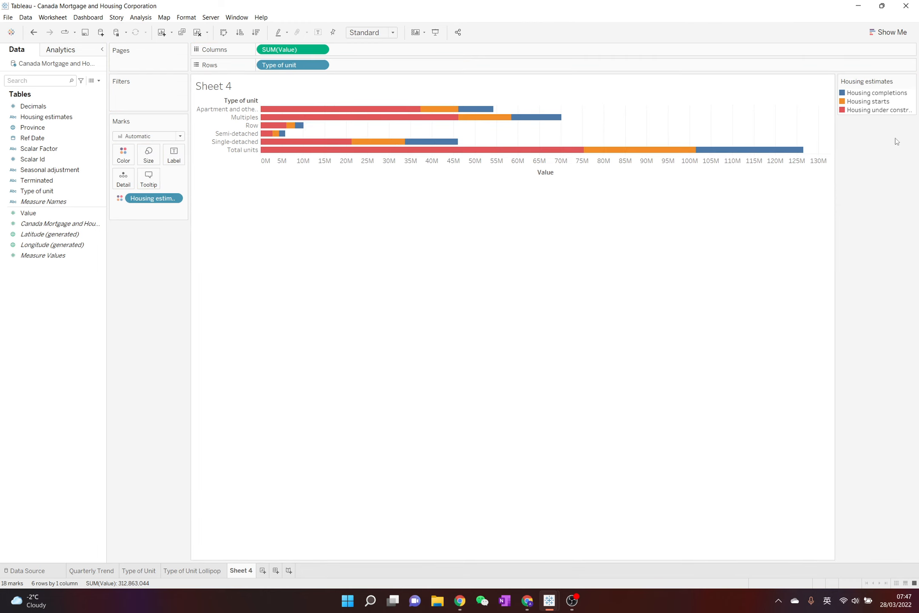
{"action": "left_click", "coordinate": [870, 103]}
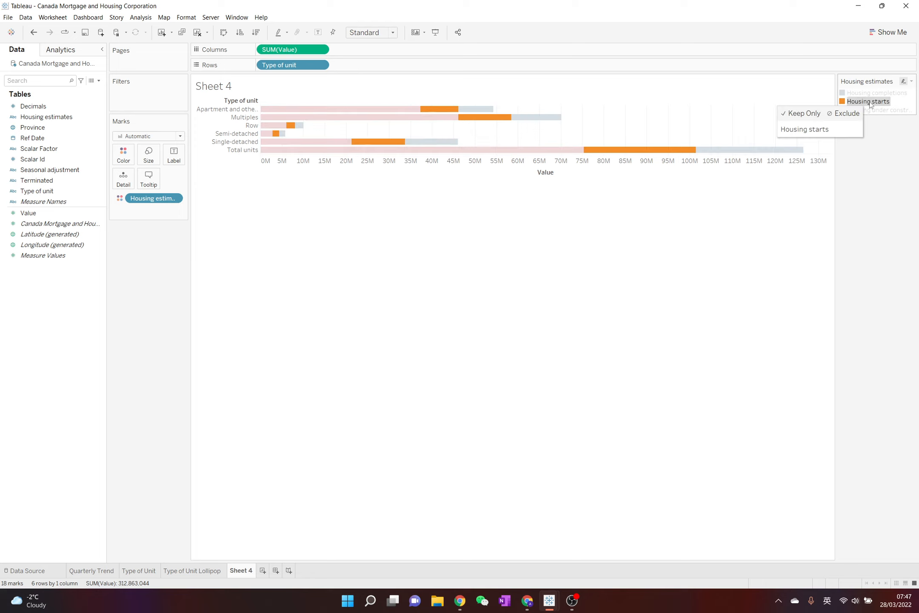
{"action": "left_click_drag", "start_coordinate": [867, 94], "coordinate": [815, 101]}
{"action": "left_click", "coordinate": [864, 166]}
{"action": "left_click", "coordinate": [880, 103]}
{"action": "left_click", "coordinate": [893, 150]}
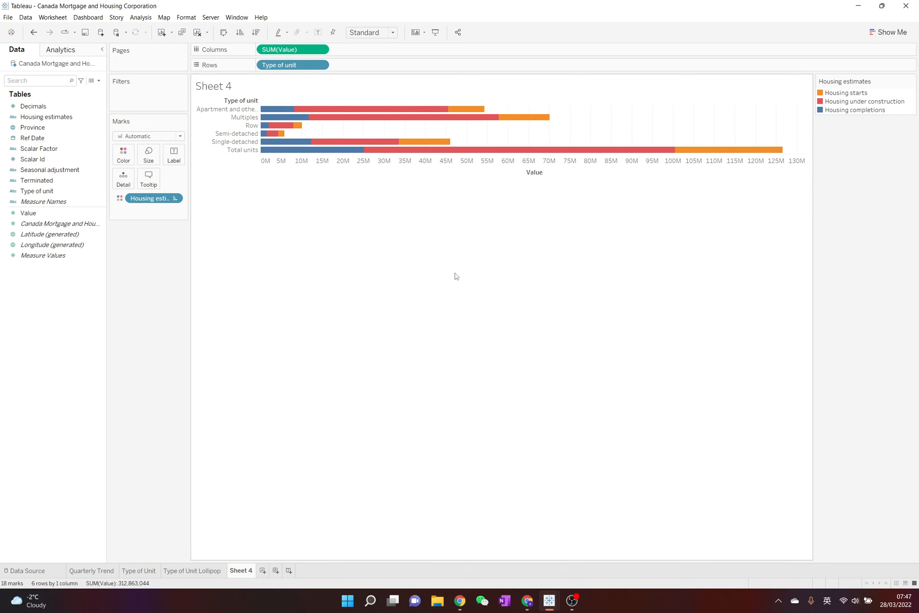
Swap rows and columns to make the bars vertical, with the Value axis header and Type of unit field label hidden
{"action": "left_click", "coordinate": [224, 34]}
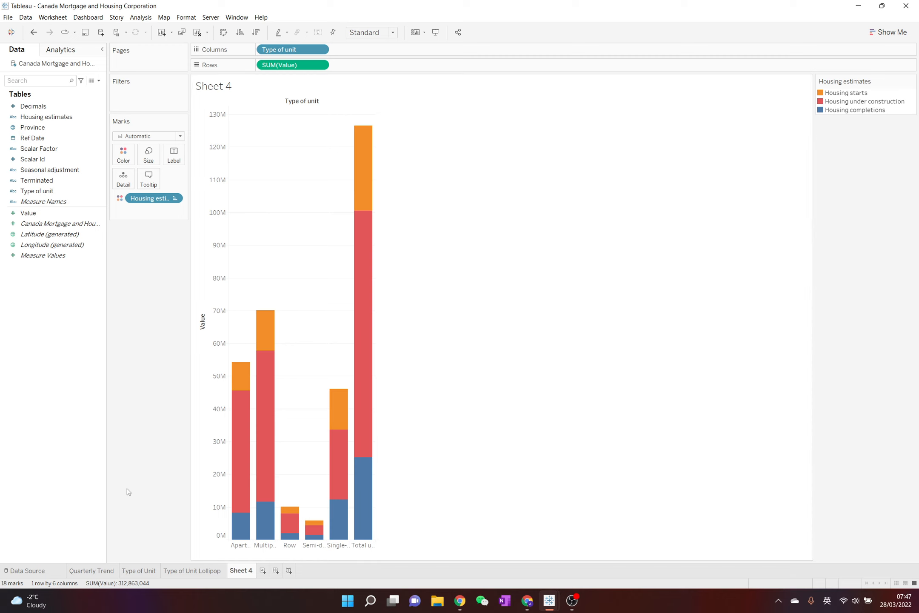
{"action": "right_click", "coordinate": [212, 198]}
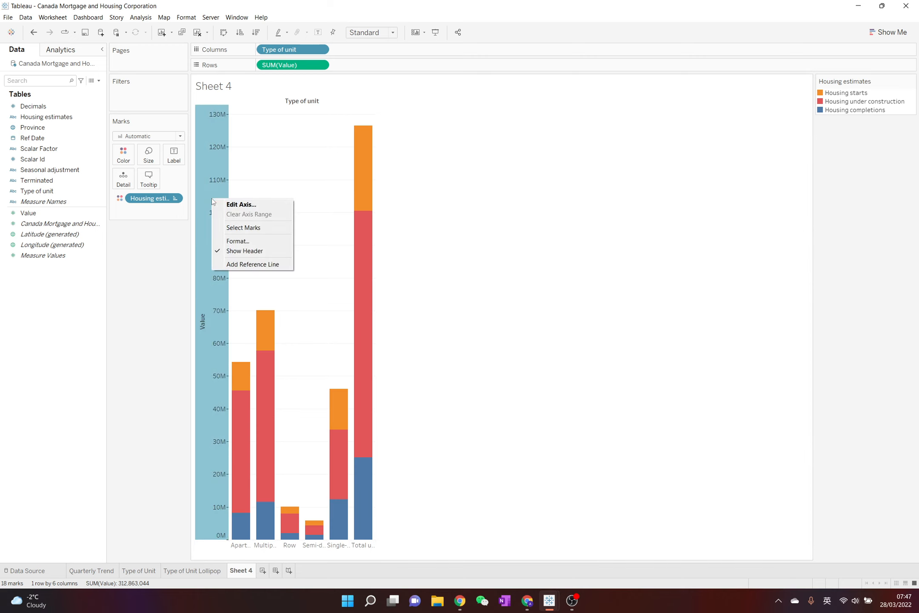
{"action": "left_click", "coordinate": [229, 251]}
{"action": "right_click", "coordinate": [277, 104]}
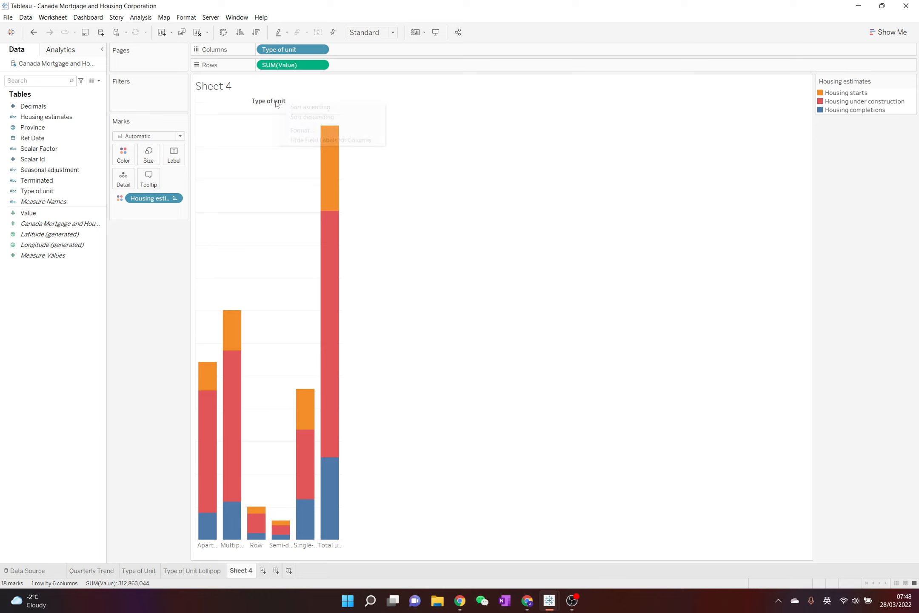
{"action": "left_click", "coordinate": [304, 141]}
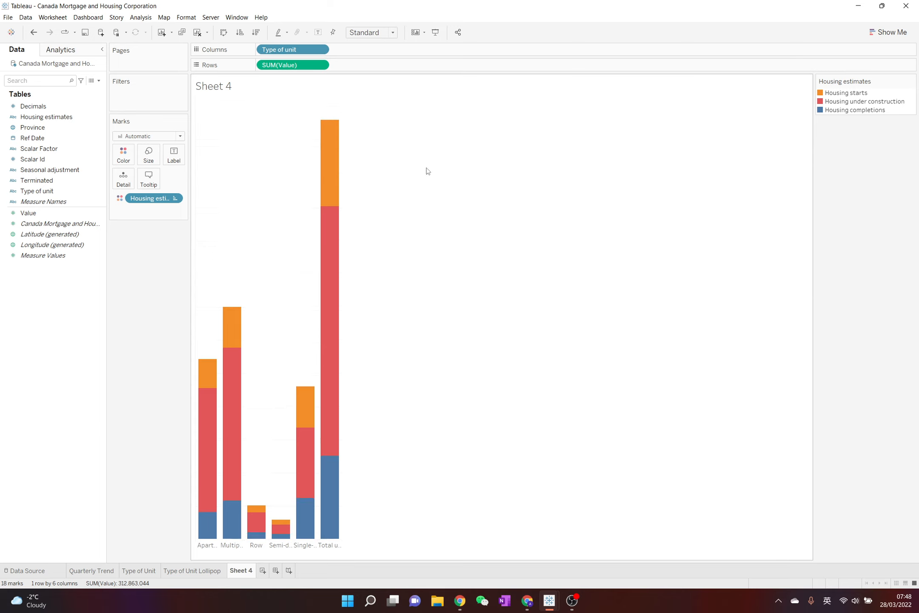
Fit the stacked bar chart to Entire View
{"action": "left_click", "coordinate": [371, 32]}
{"action": "left_click", "coordinate": [371, 73]}
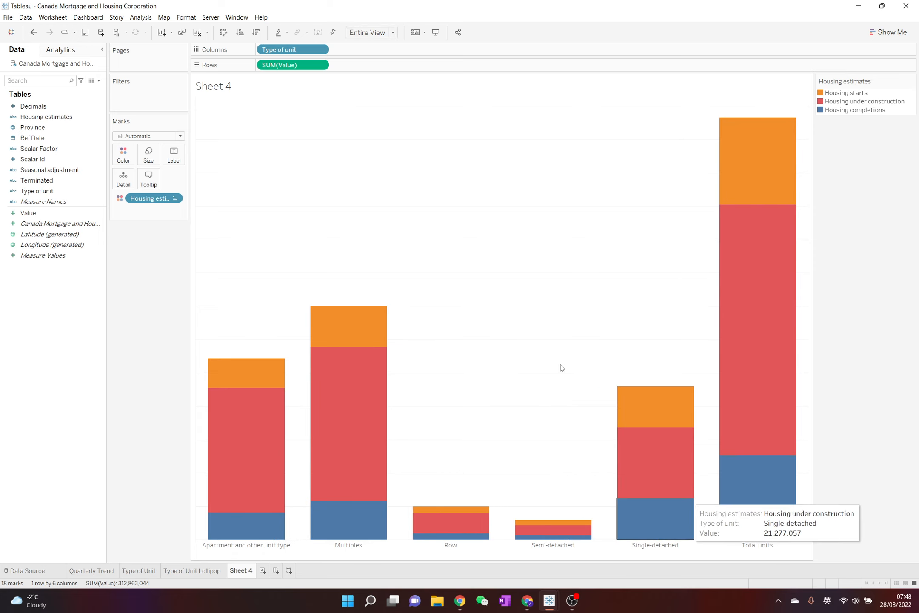
Try showing mark labels on the stacked bar segments
{"action": "left_click", "coordinate": [177, 151]}
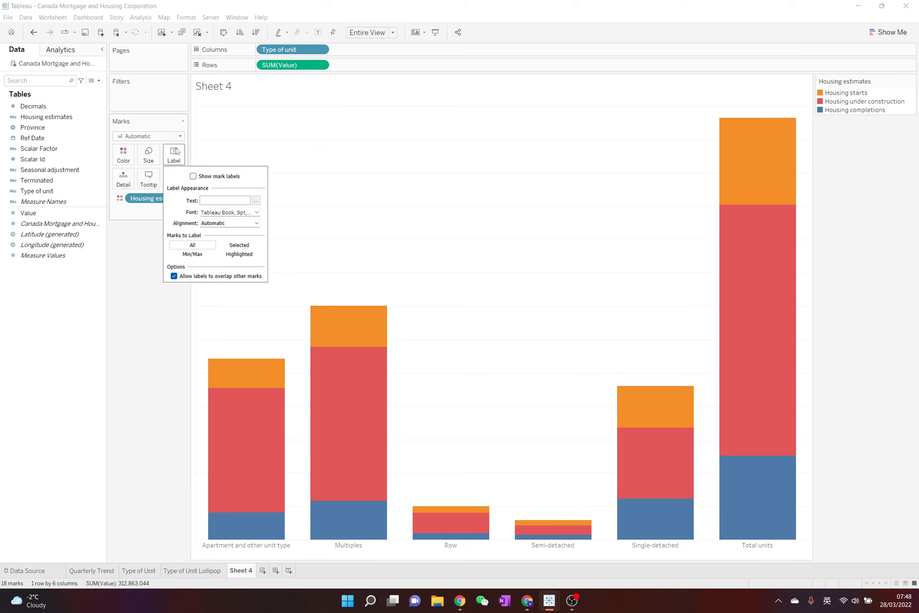
{"action": "left_click", "coordinate": [212, 178]}
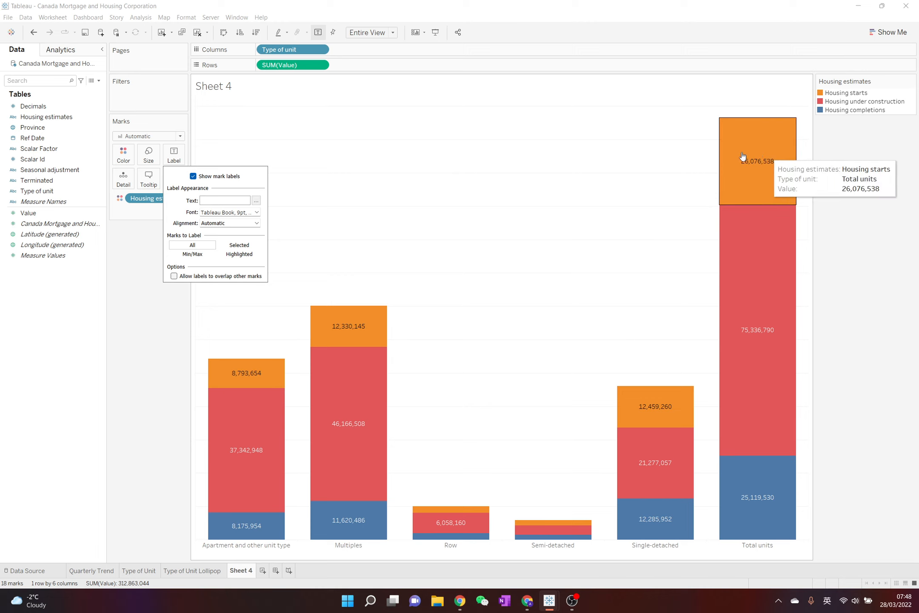
{"action": "mouse_move", "coordinate": [749, 232]}
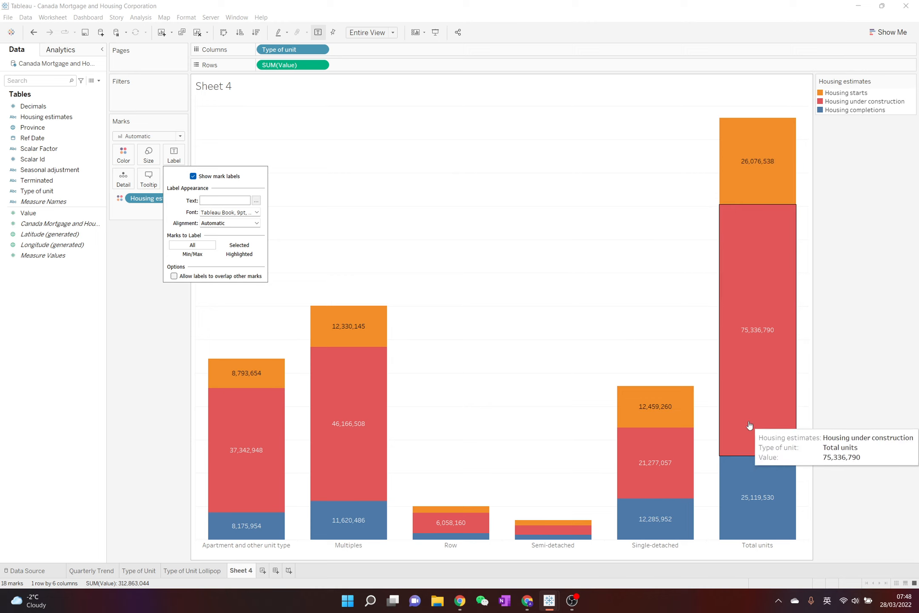
{"action": "mouse_move", "coordinate": [338, 303]}
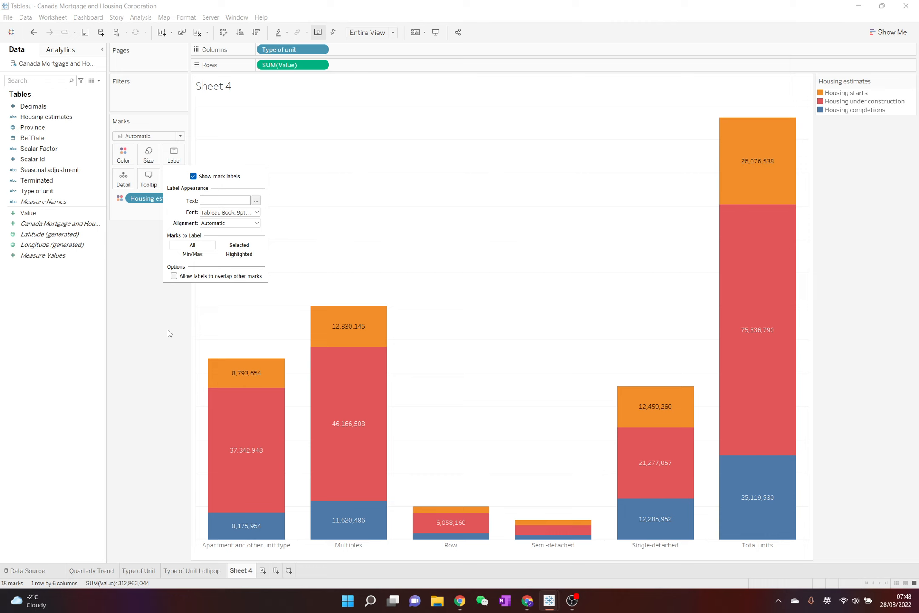
{"action": "left_click", "coordinate": [218, 178]}
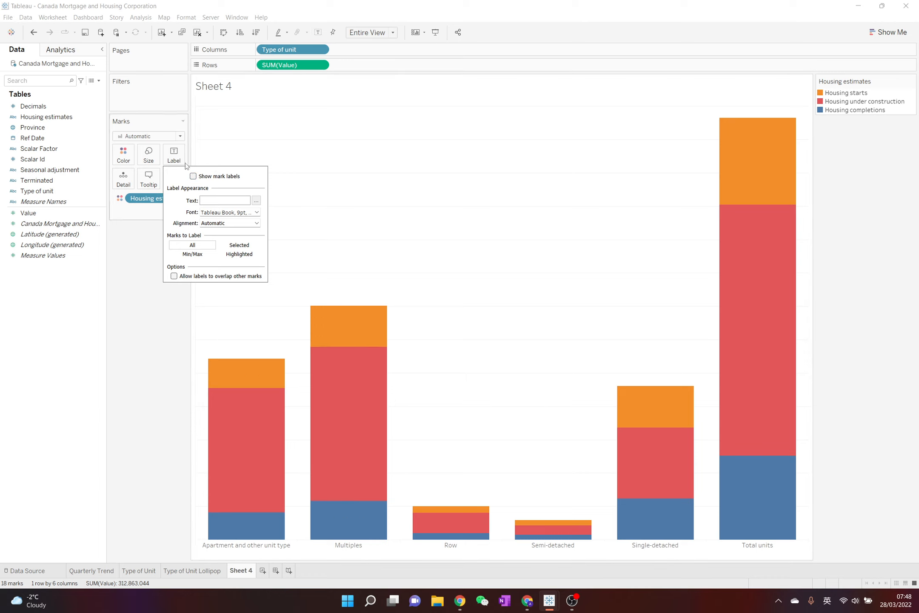
Review the fields in the tooltip definition and check the tooltip on the Multiples bar
{"action": "left_click", "coordinate": [148, 178]}
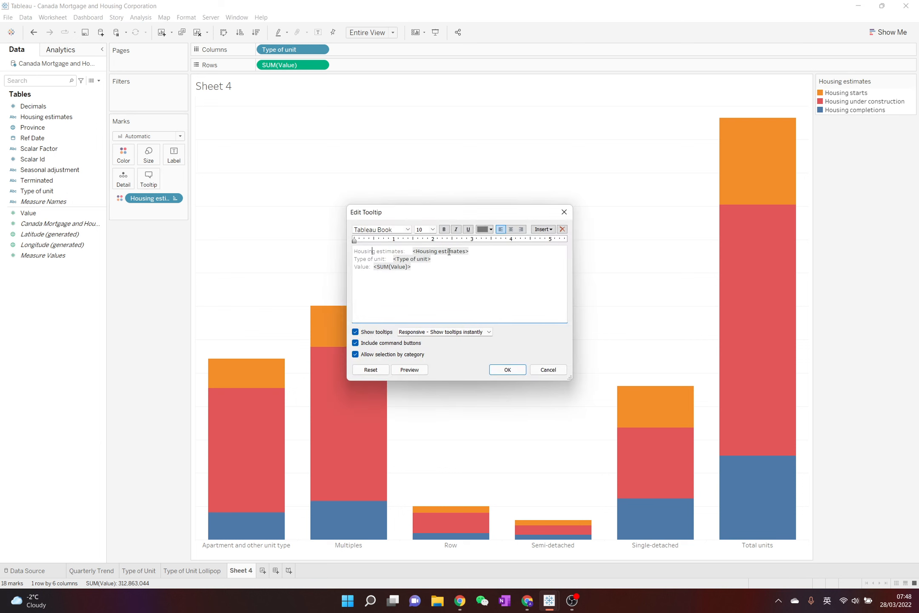
{"action": "left_click_drag", "start_coordinate": [457, 258], "coordinate": [346, 250]}
{"action": "left_click", "coordinate": [555, 291]}
{"action": "left_click", "coordinate": [508, 369]}
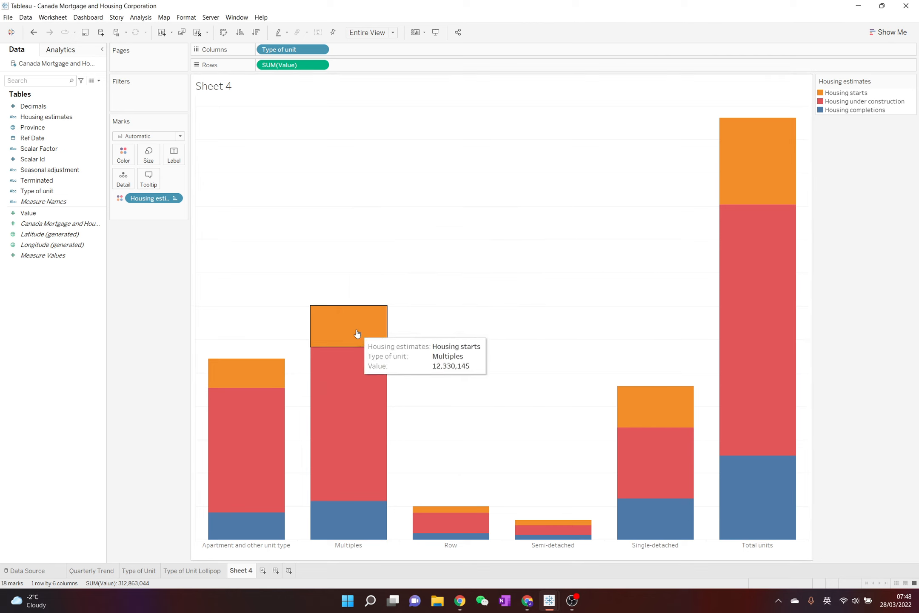
{"action": "mouse_move", "coordinate": [356, 366]}
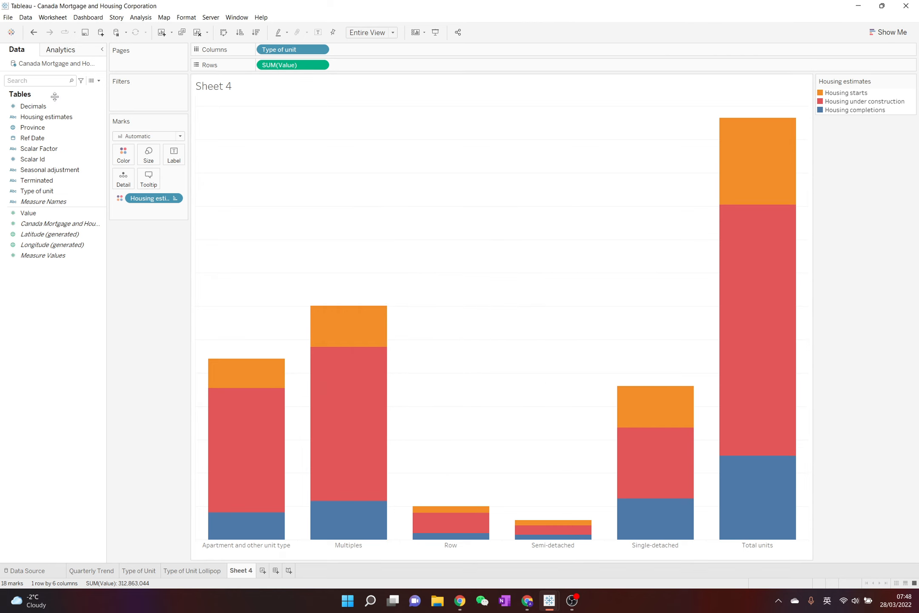
Add a custom reference line to the chart with the Pane scope
{"action": "left_click", "coordinate": [64, 49]}
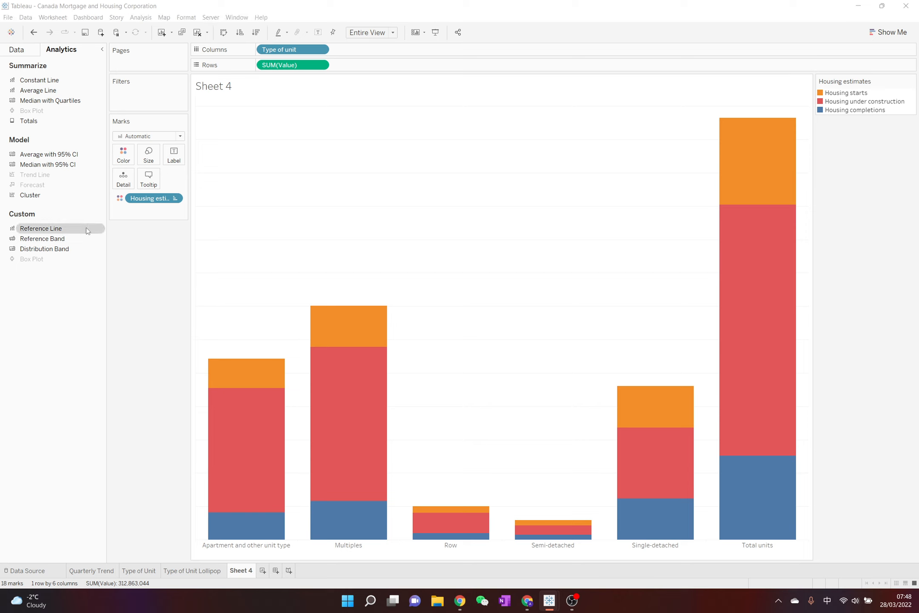
{"action": "left_click_drag", "start_coordinate": [86, 228], "coordinate": [309, 121]}
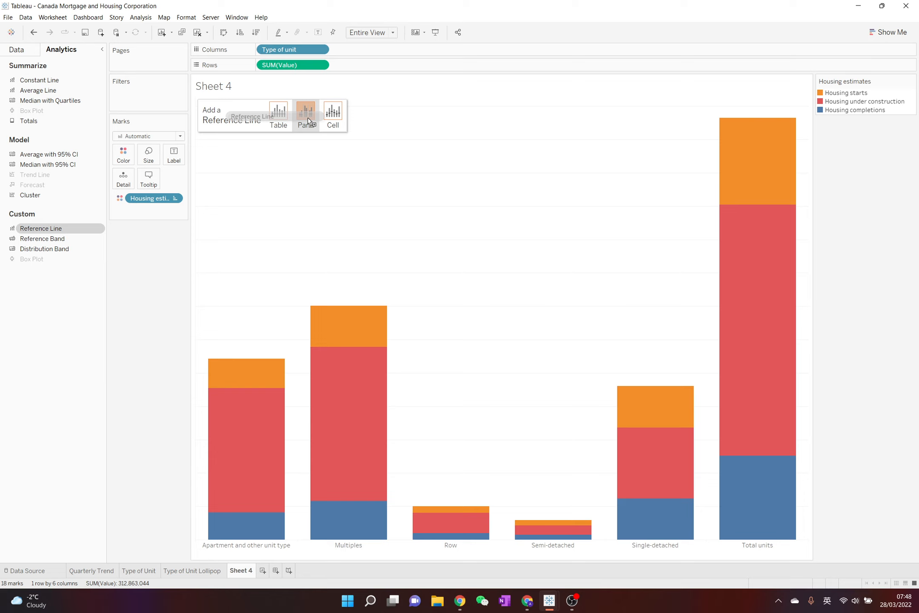
{"action": "mouse_move", "coordinate": [309, 122]}
{"action": "left_mouse_down"}
{"action": "mouse_move", "coordinate": [277, 110]}
{"action": "mouse_move", "coordinate": [299, 121]}
{"action": "left_mouse_up"}
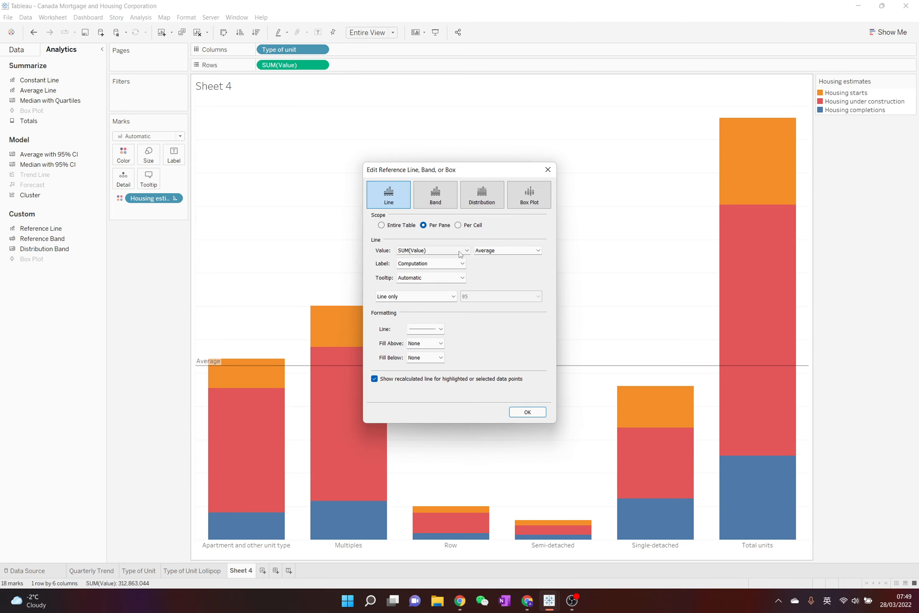
Set the reference line to the Total of SUM(Value) and change its scope to Per Cell
{"action": "left_click", "coordinate": [460, 251]}
{"action": "left_click", "coordinate": [492, 252]}
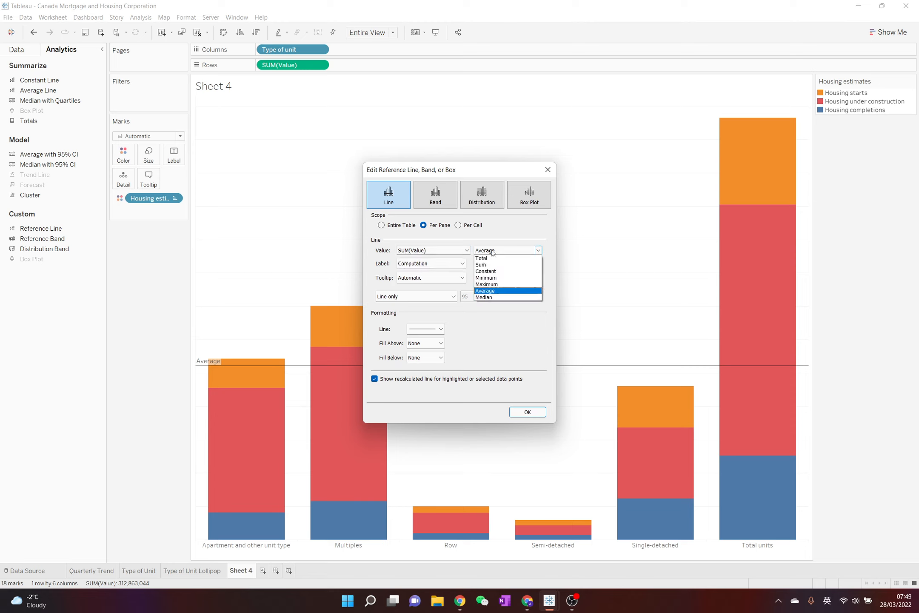
{"action": "left_click", "coordinate": [453, 252]}
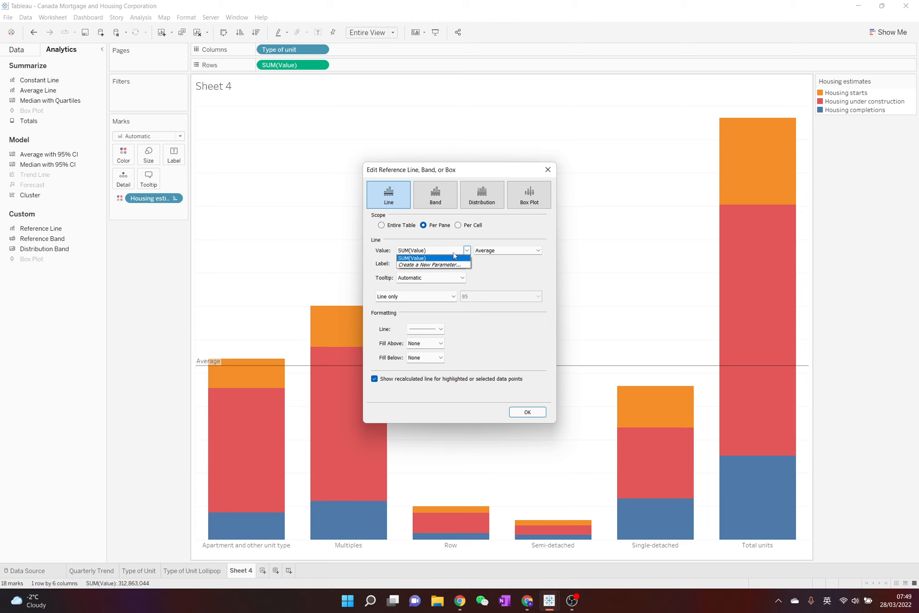
{"action": "left_click", "coordinate": [523, 250]}
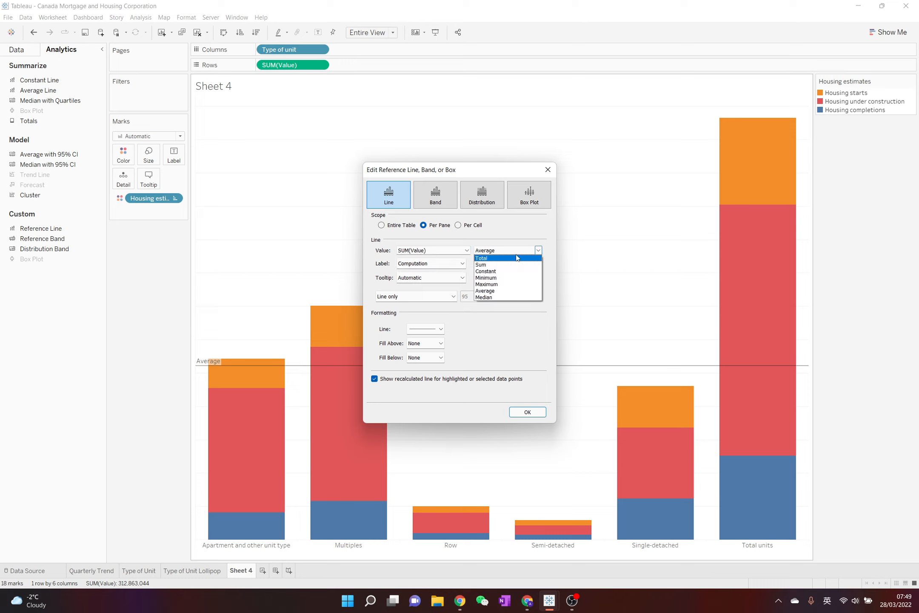
{"action": "key", "text": "Escape"}
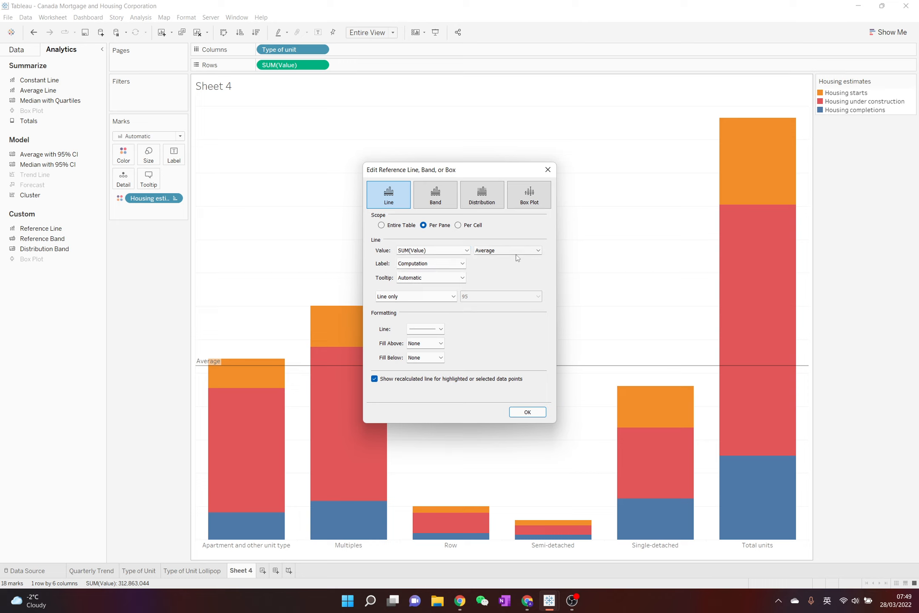
{"action": "left_click", "coordinate": [516, 249]}
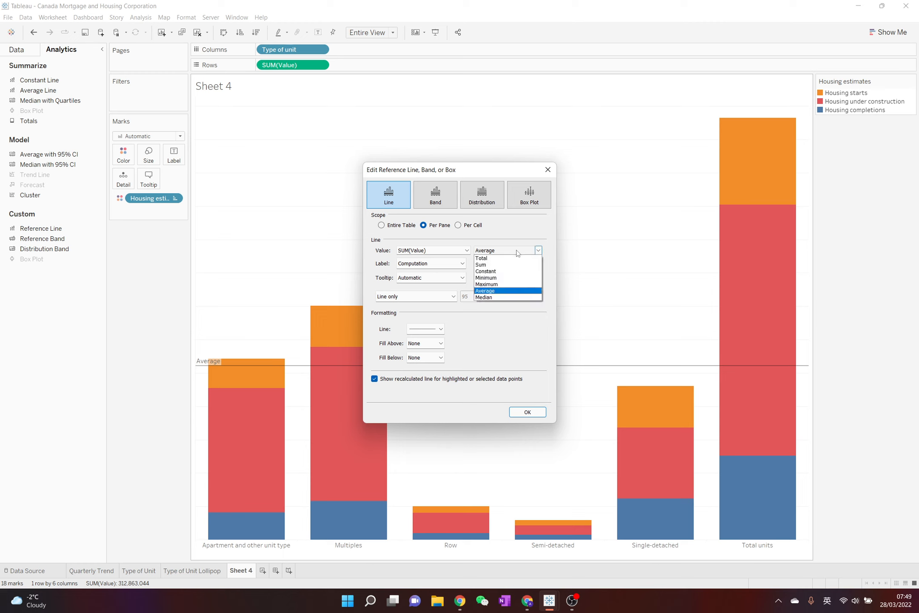
{"action": "left_click", "coordinate": [492, 258]}
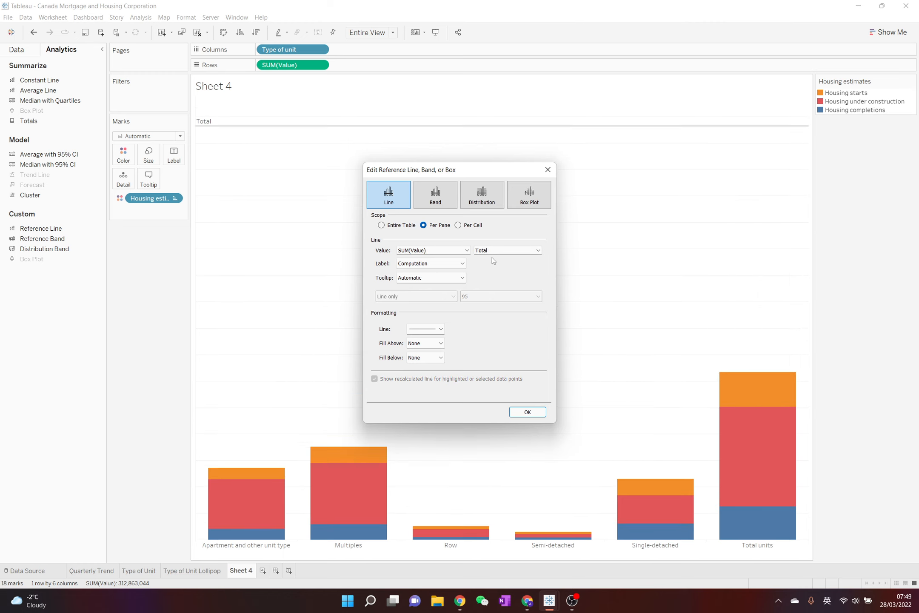
{"action": "left_click", "coordinate": [472, 226]}
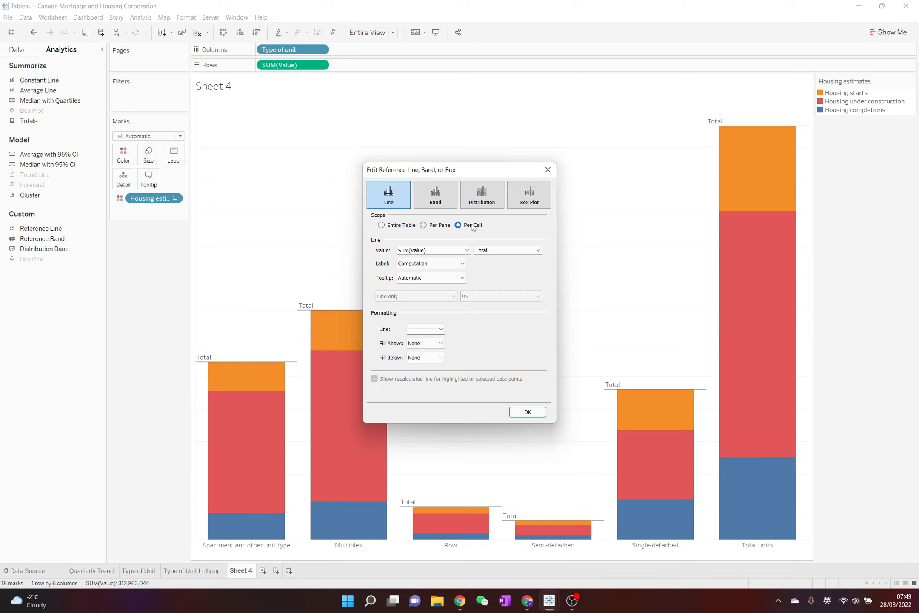
Give the reference line a Custom label that shows <Value>
{"action": "left_click", "coordinate": [462, 264]}
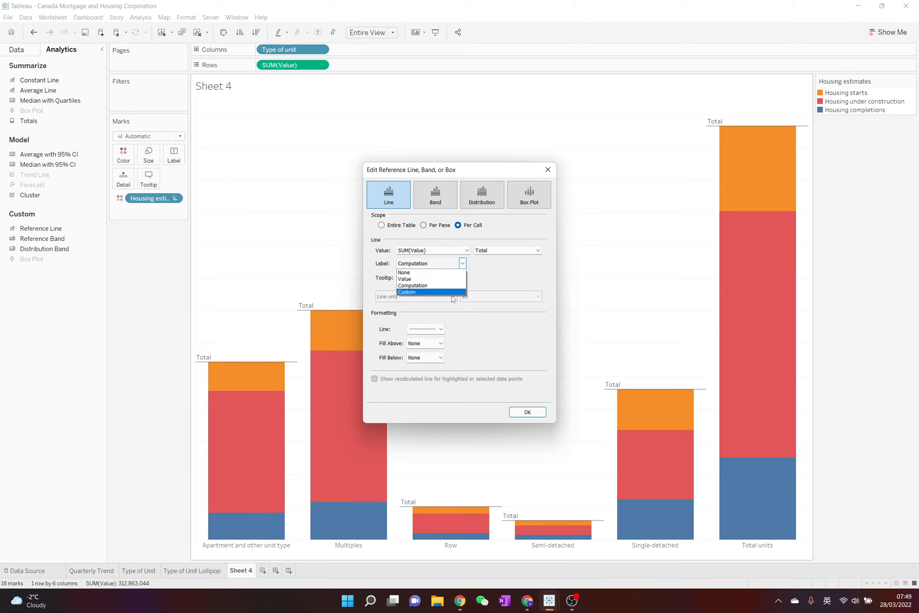
{"action": "left_click", "coordinate": [452, 296]}
{"action": "left_click", "coordinate": [456, 267]}
{"action": "left_click", "coordinate": [452, 291]}
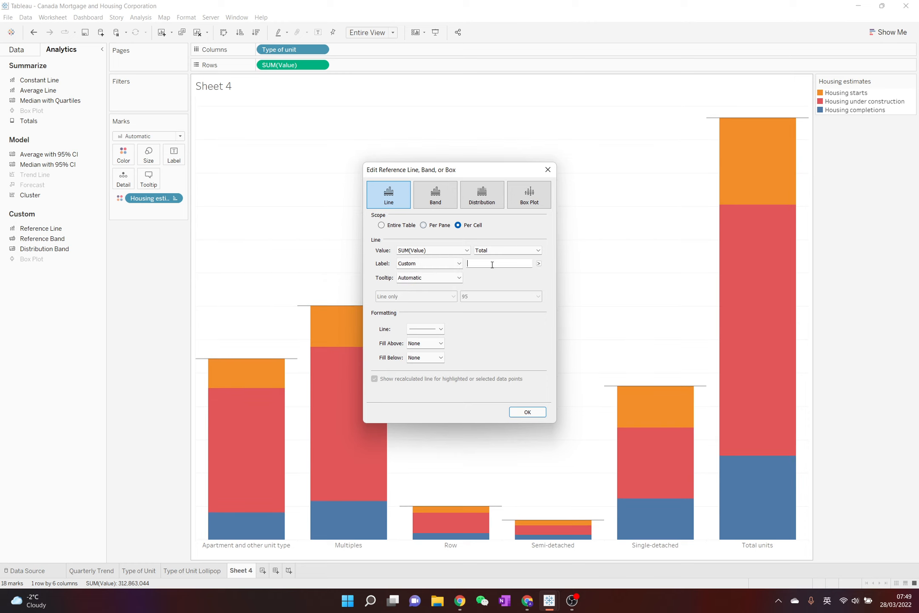
{"action": "left_click", "coordinate": [539, 264]}
{"action": "left_click", "coordinate": [540, 262]}
{"action": "left_click", "coordinate": [550, 302]}
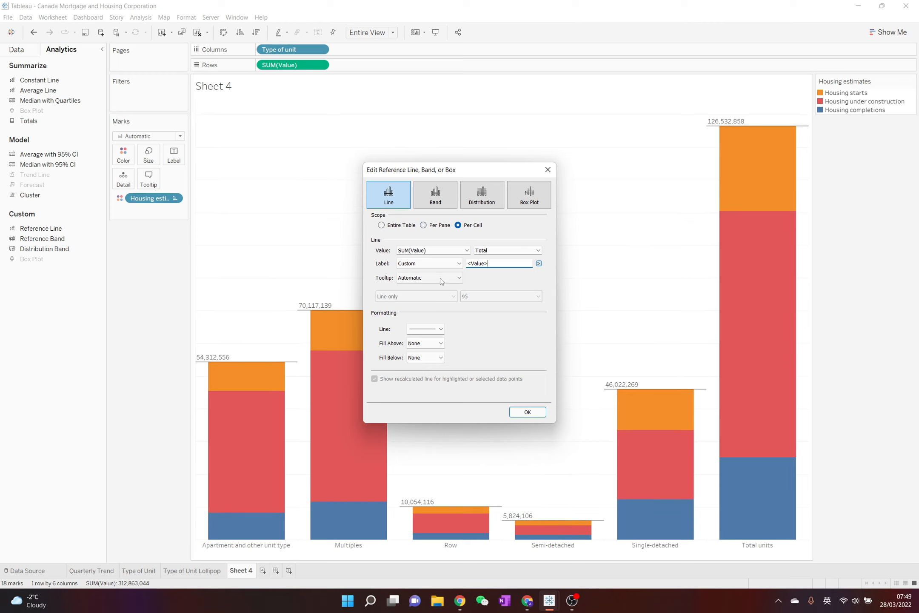
Set the reference line's tooltip to None and apply the reference line settings
{"action": "left_click", "coordinate": [460, 278]}
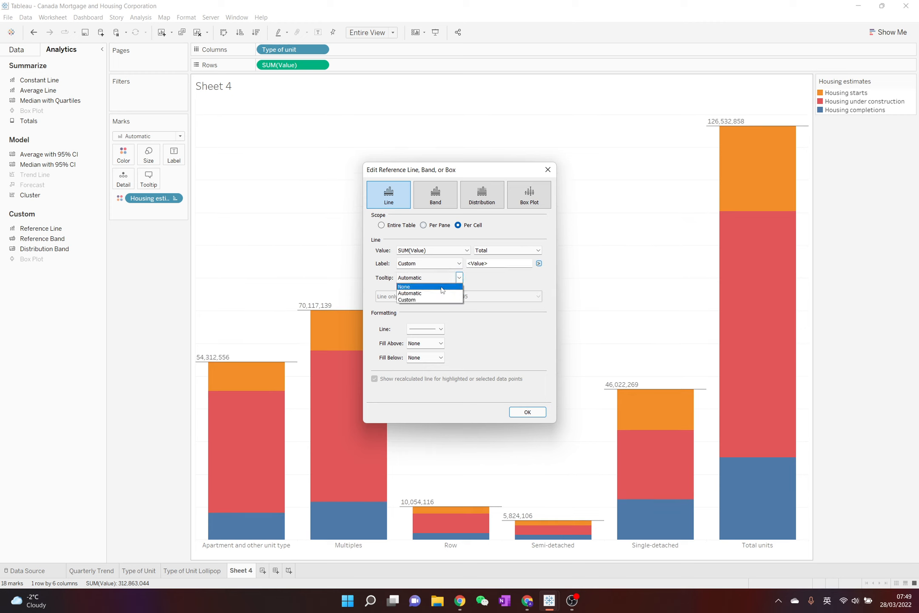
{"action": "left_click", "coordinate": [442, 288]}
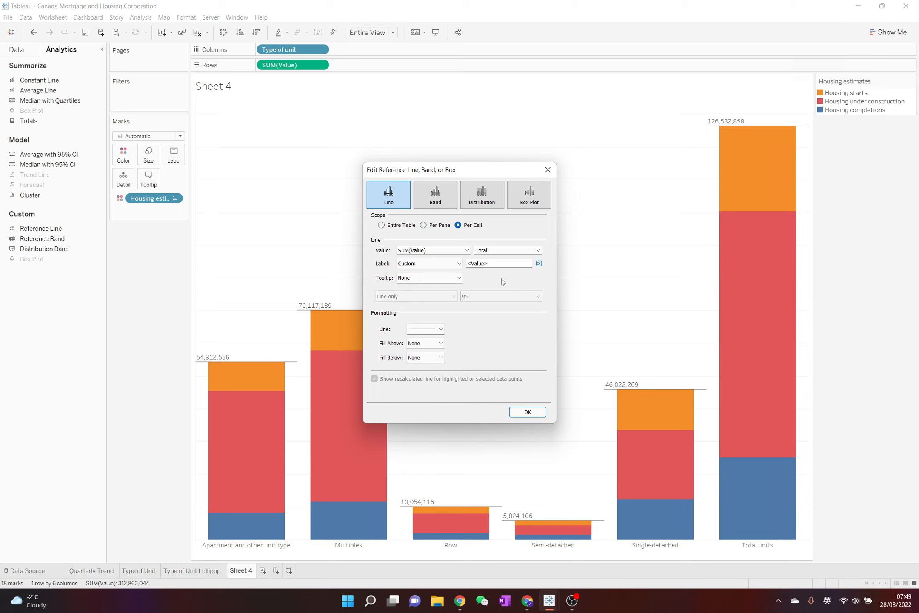
{"action": "left_click", "coordinate": [528, 412]}
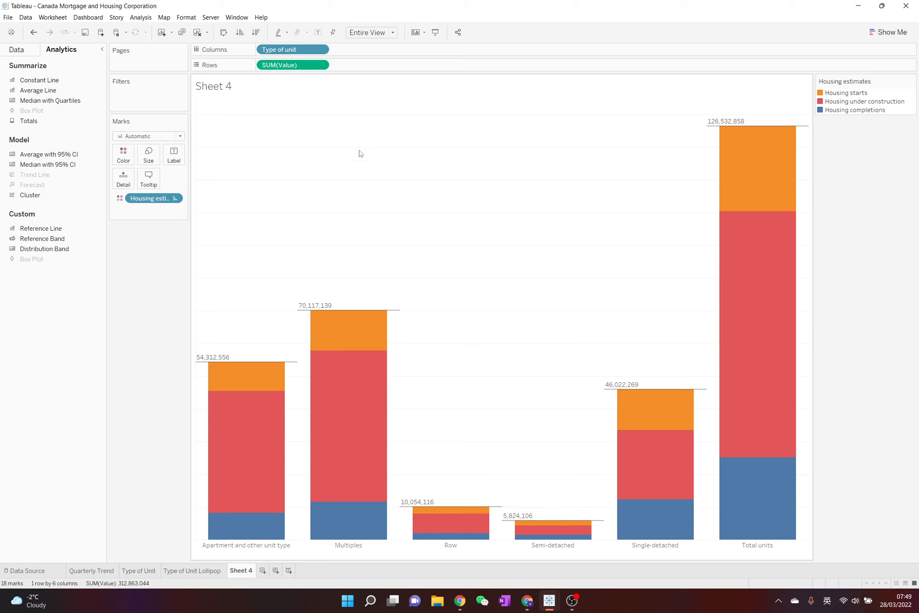
Change the aggregation of the Value measure on Rows to Average
{"action": "left_click", "coordinate": [321, 66]}
{"action": "mouse_move", "coordinate": [323, 166]}
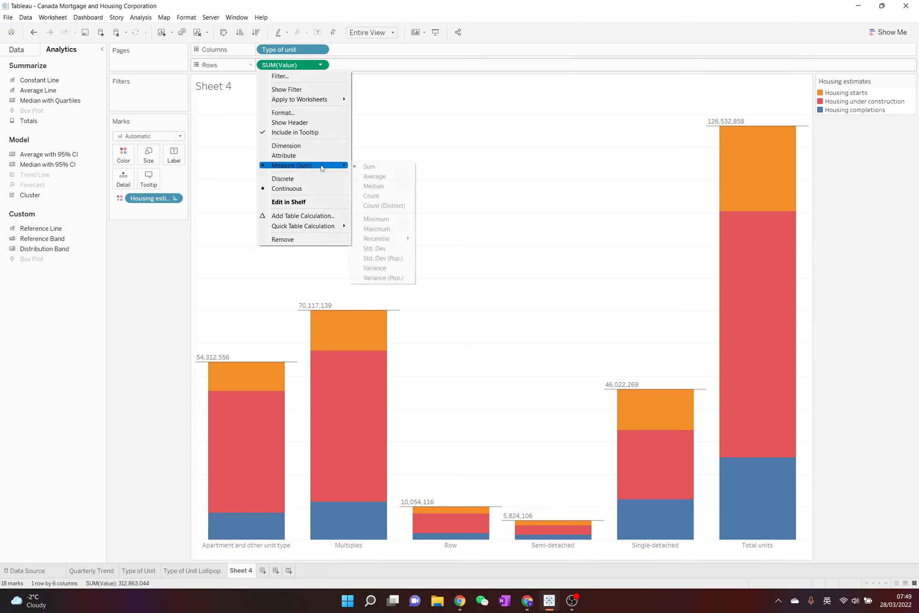
{"action": "left_click", "coordinate": [376, 176]}
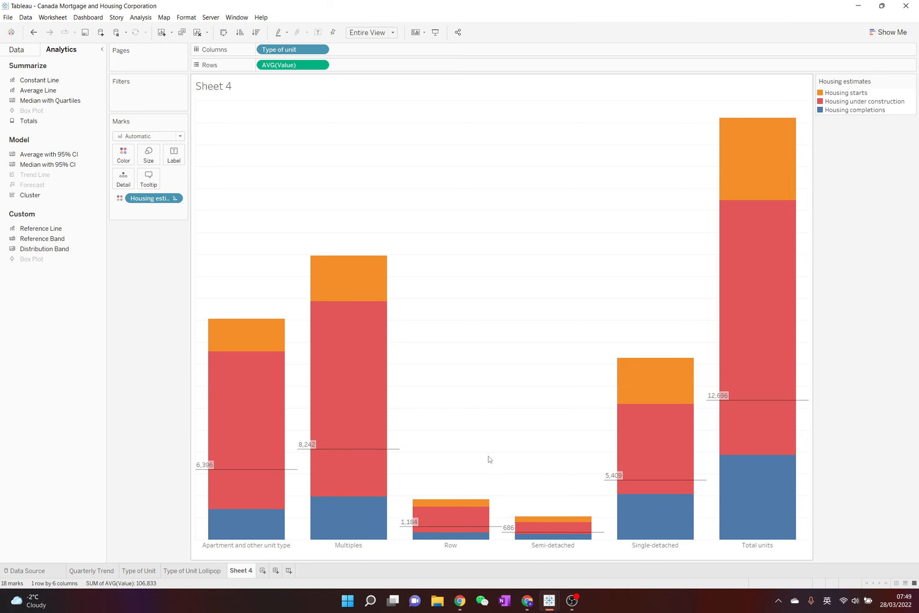
Edit the reference line to use the Average of AVG(Value) with a Value label and apply the settings
{"action": "right_click", "coordinate": [304, 447]}
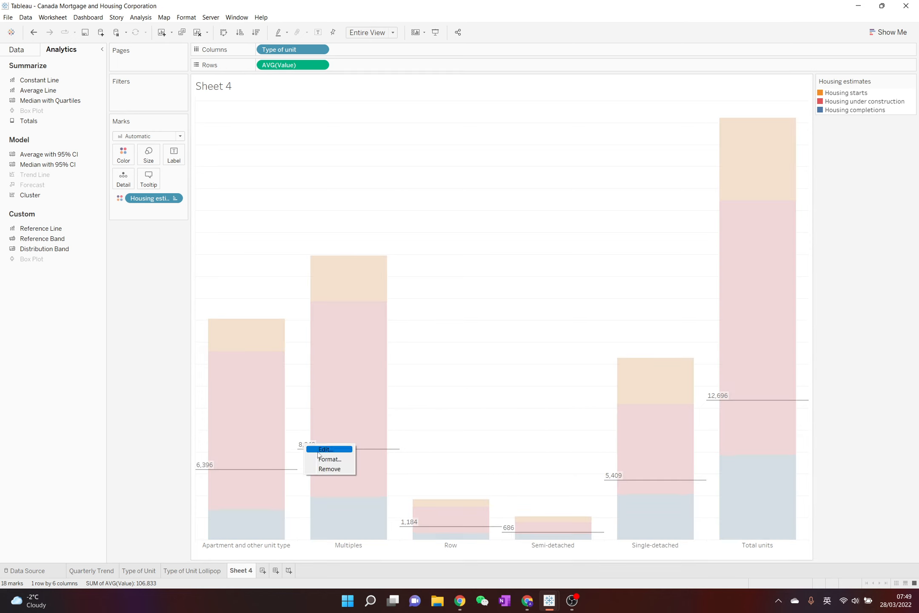
{"action": "left_click", "coordinate": [324, 449]}
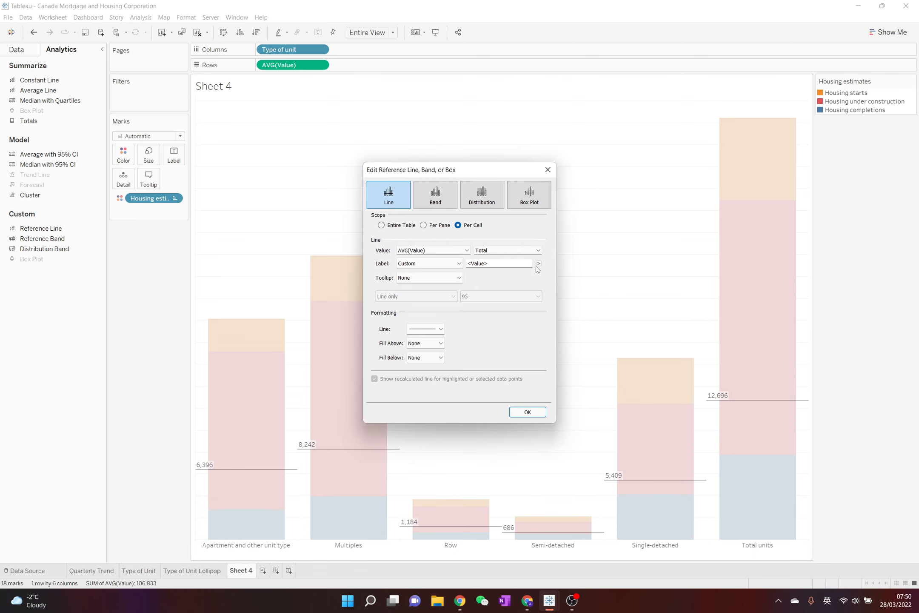
{"action": "left_click", "coordinate": [459, 263]}
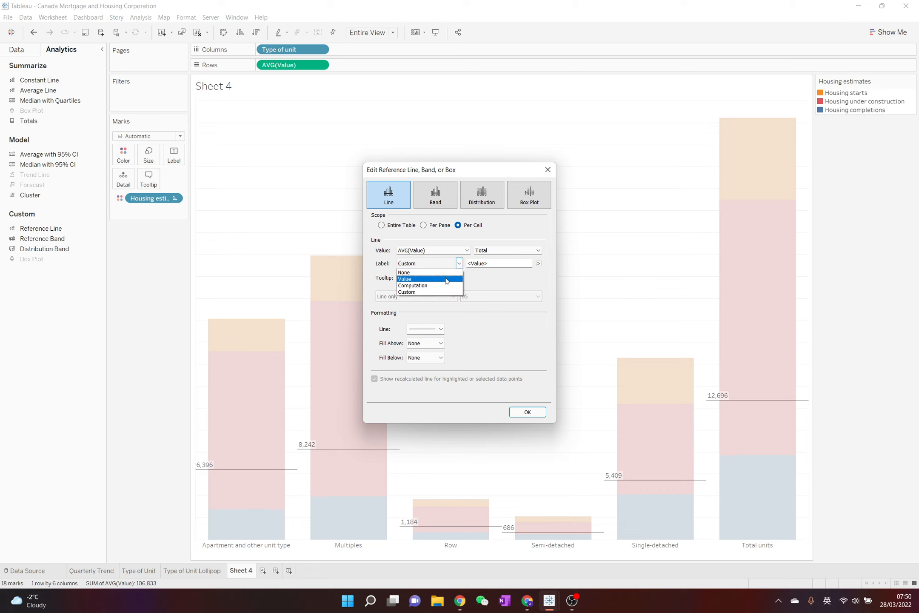
{"action": "left_click", "coordinate": [510, 272]}
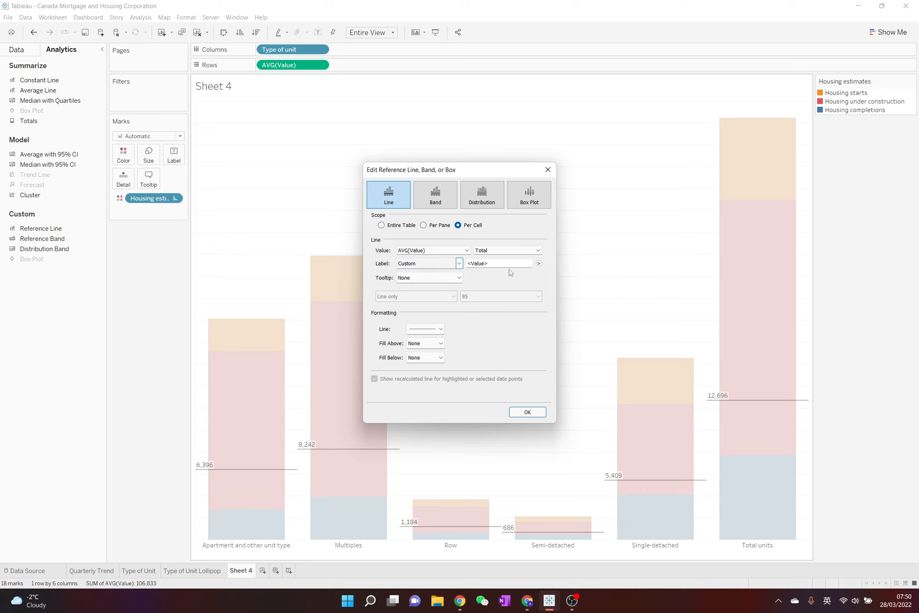
{"action": "left_click", "coordinate": [538, 251]}
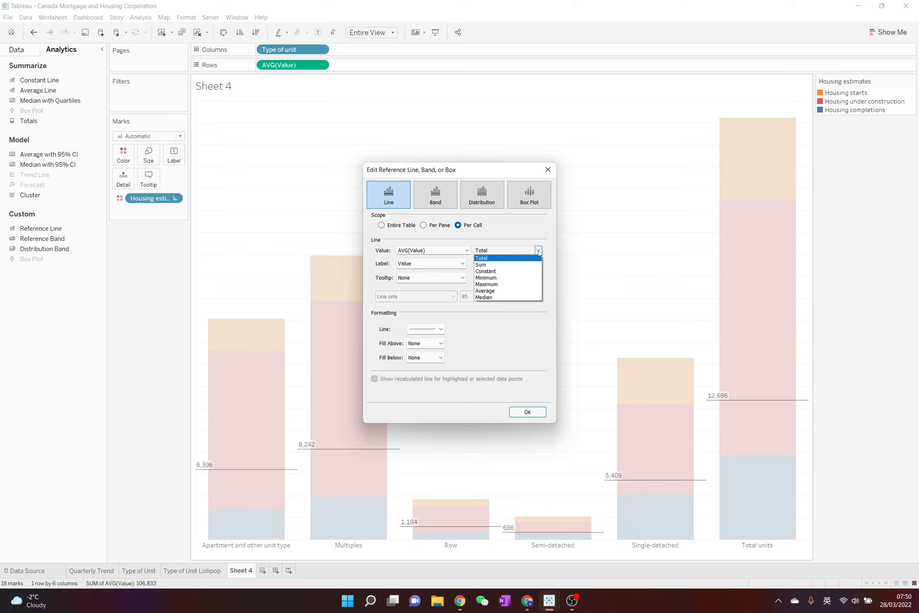
{"action": "left_click", "coordinate": [526, 292]}
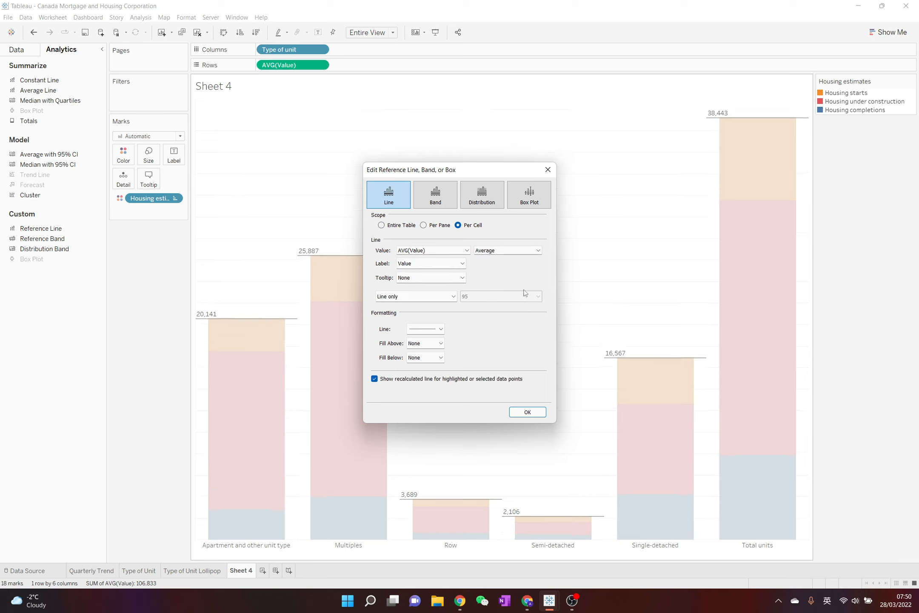
{"action": "left_click", "coordinate": [525, 411]}
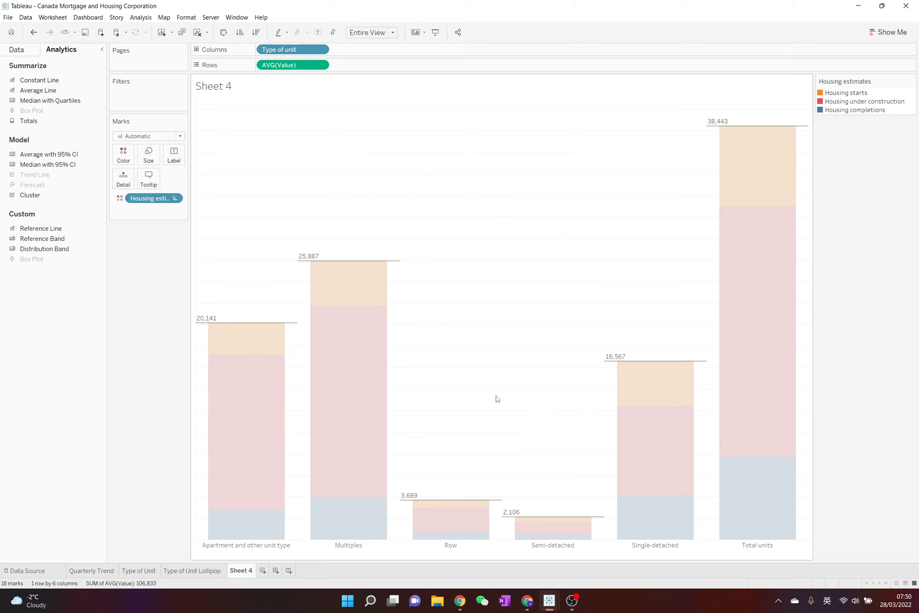
Format the reference line label with centered horizontal alignment
{"action": "right_click", "coordinate": [308, 256]}
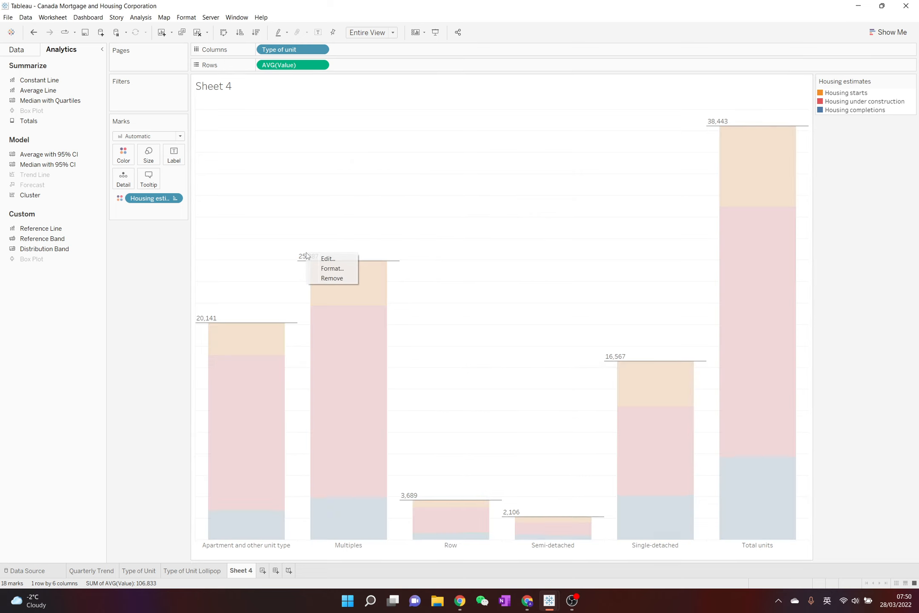
{"action": "left_click", "coordinate": [320, 268]}
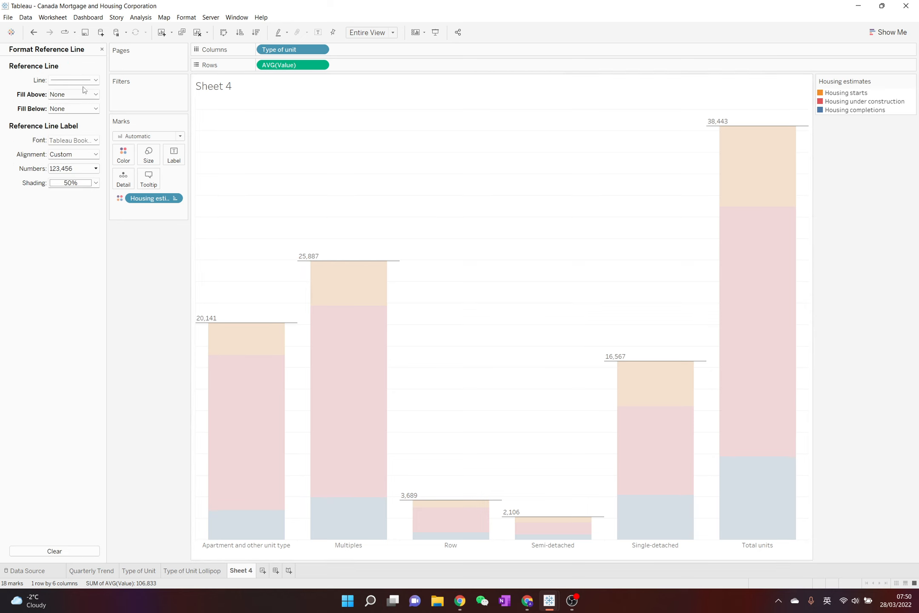
{"action": "left_click", "coordinate": [70, 155]}
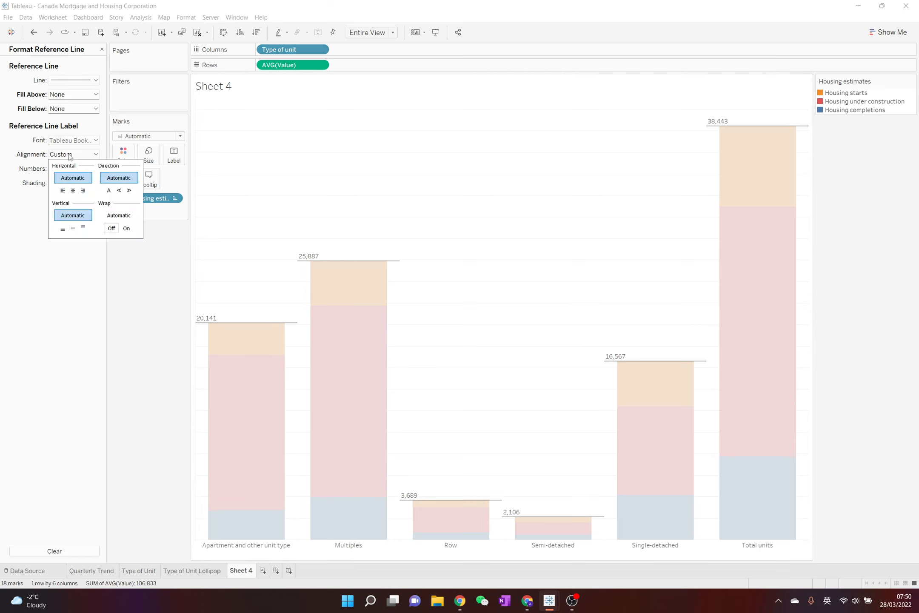
{"action": "left_click", "coordinate": [72, 191]}
{"action": "left_click", "coordinate": [482, 214]}
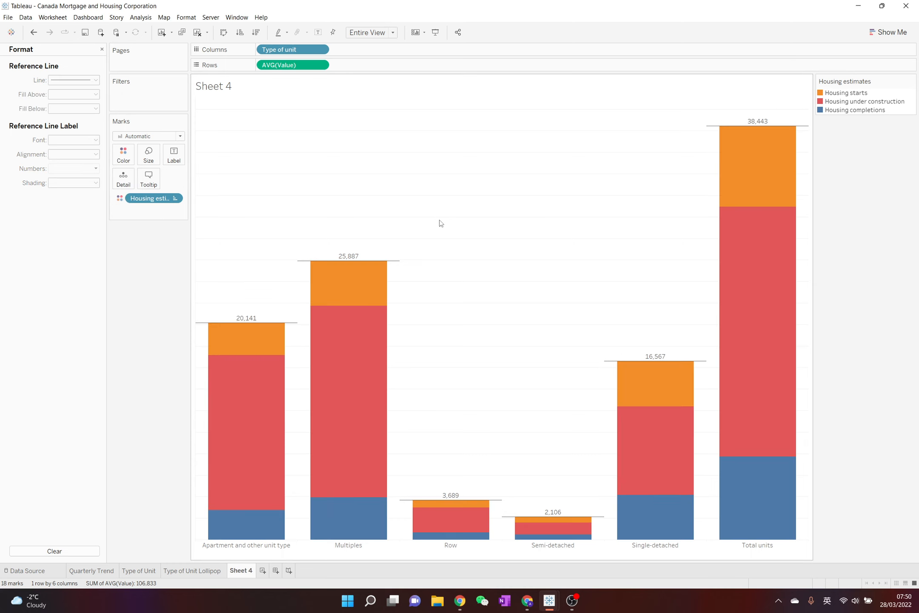
{"action": "mouse_move", "coordinate": [347, 287]}
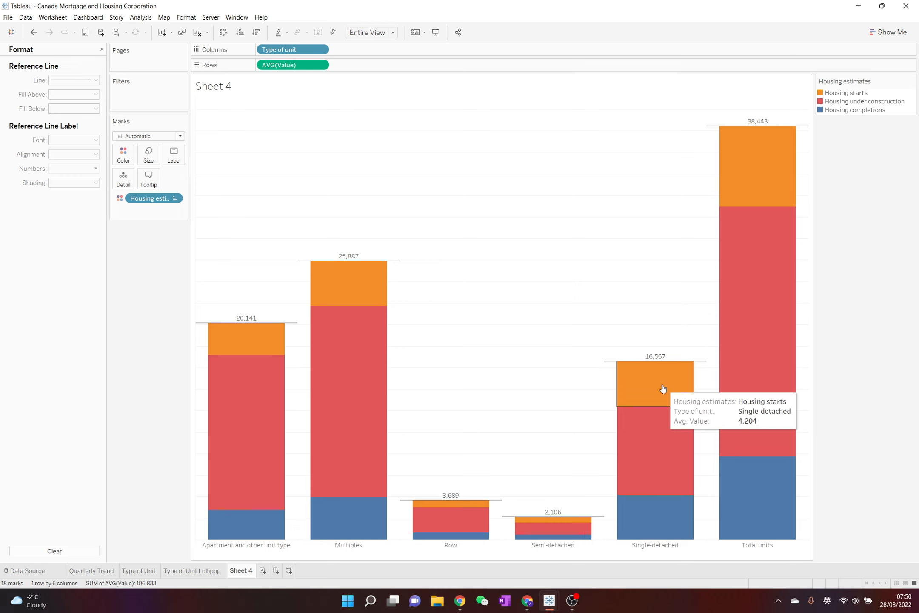
Rename Sheet 4 as Type of Unit & Housing Estimates
{"action": "double_click", "coordinate": [238, 571]}
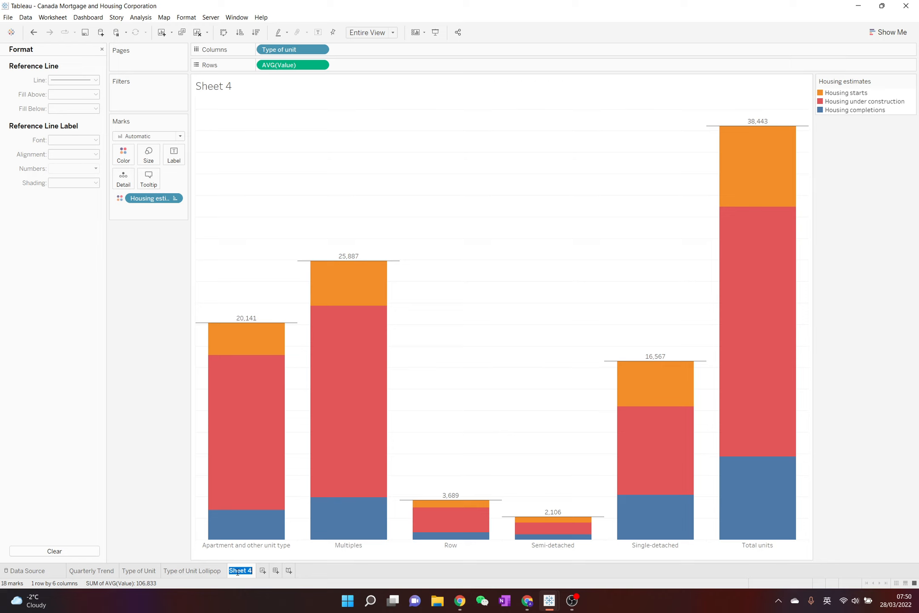
{"action": "type", "text": "Type of Unit"}
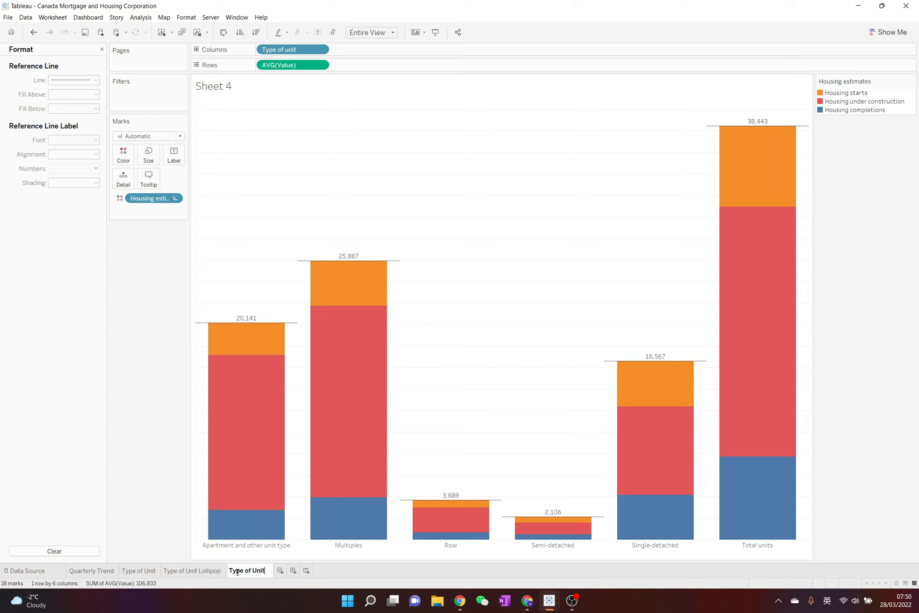
{"action": "type", "text": " & Hous"}
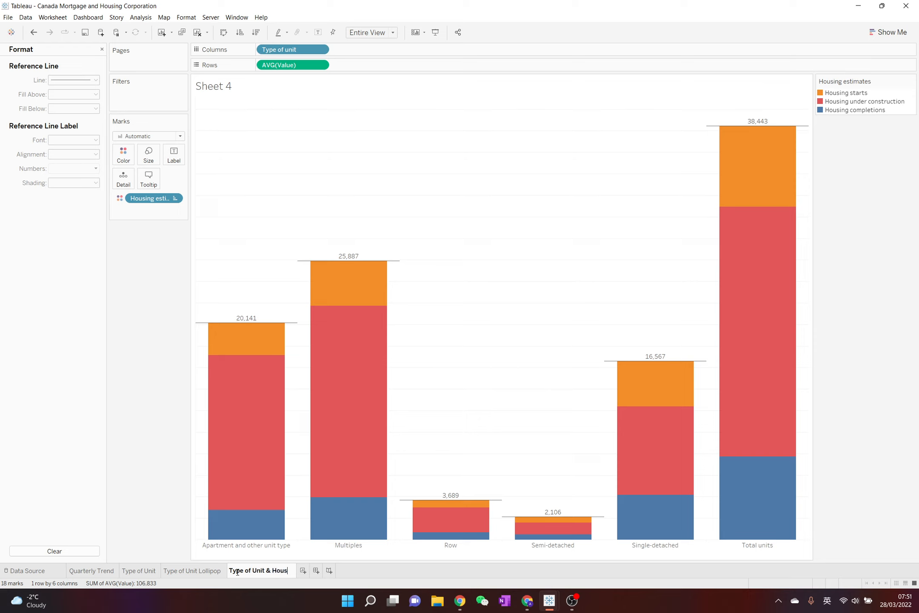
{"action": "type", "text": "ing Estimates"}
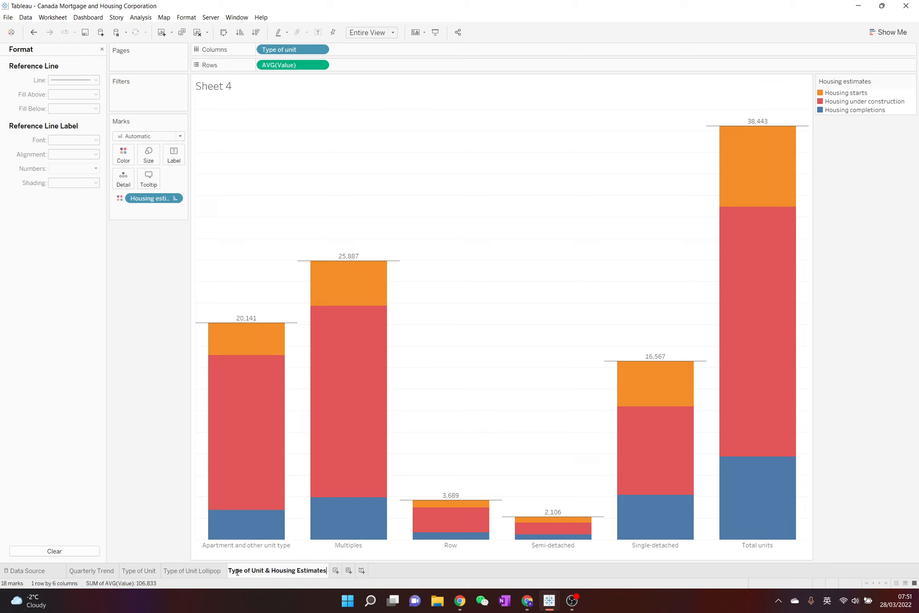
{"action": "key", "text": "Return"}
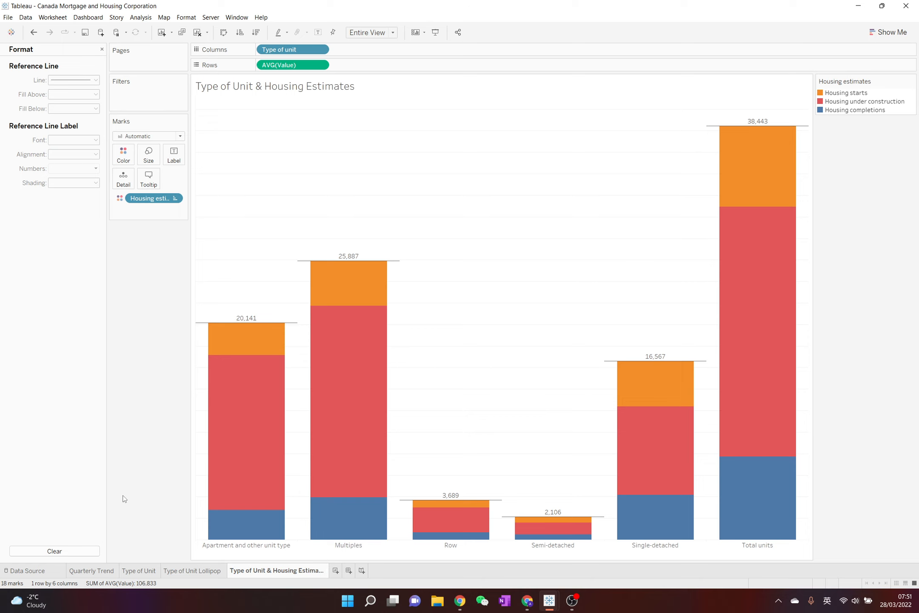
Add a new worksheet and create a calculated field named 2021
{"action": "left_click", "coordinate": [335, 571]}
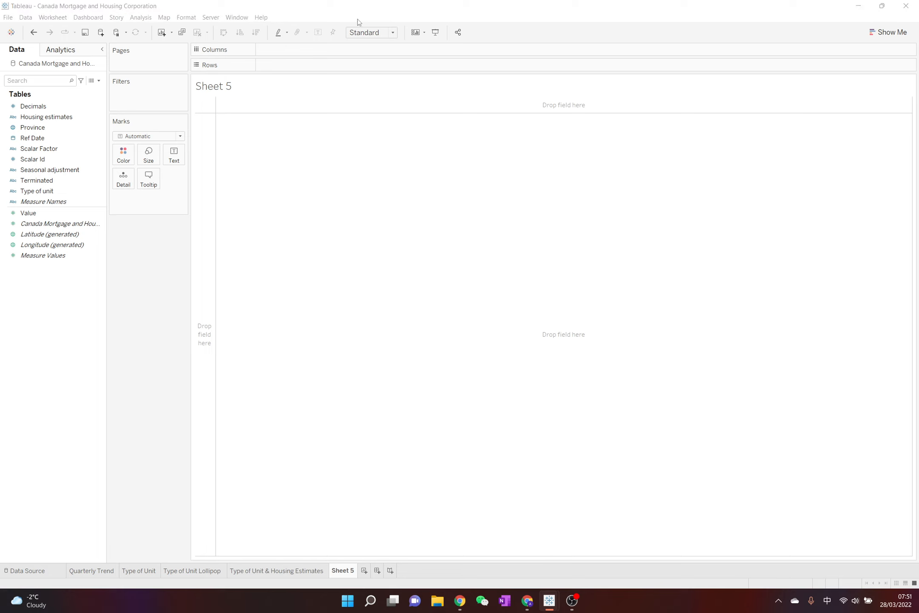
{"action": "left_click", "coordinate": [120, 289]}
{"action": "left_click", "coordinate": [99, 81]}
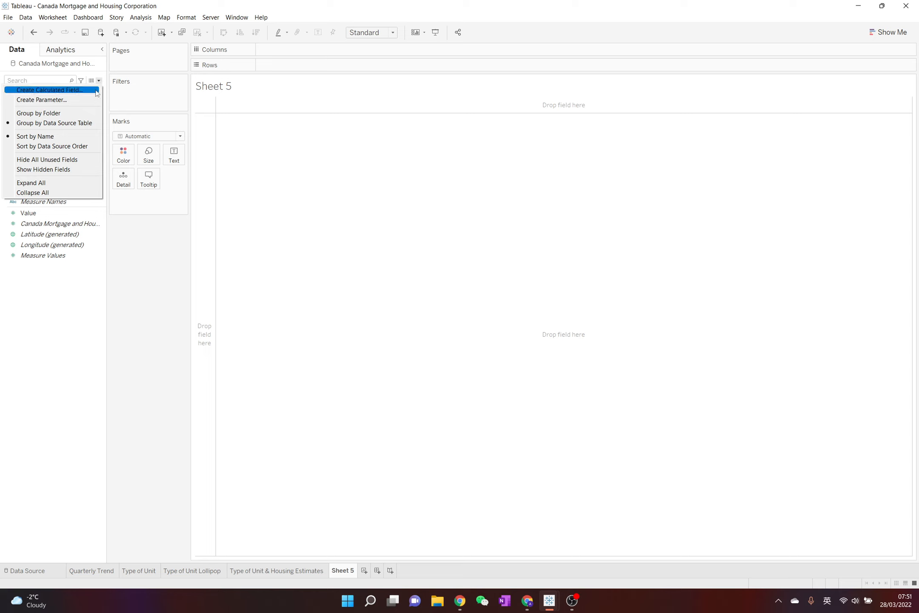
{"action": "left_click", "coordinate": [98, 92]}
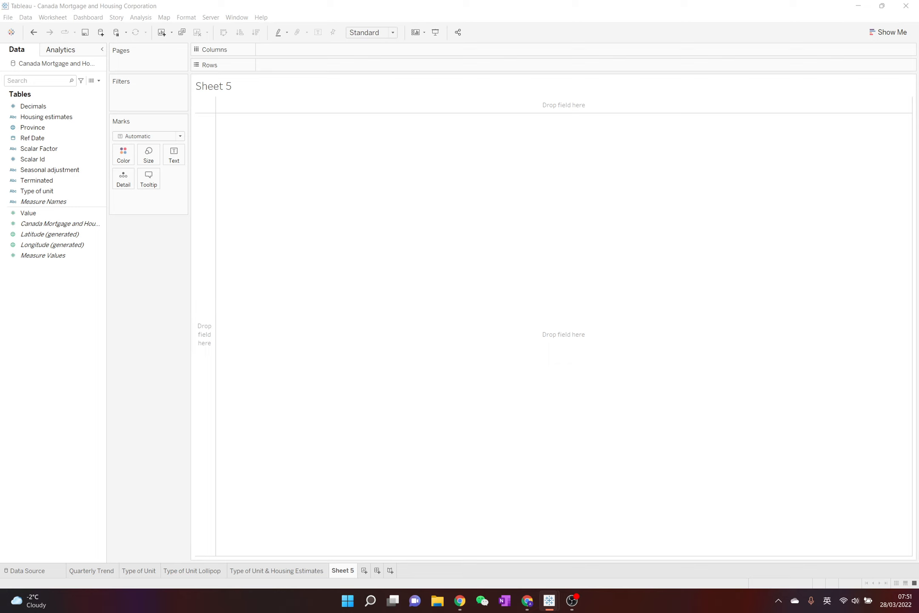
{"action": "left_click_drag", "start_coordinate": [497, 53], "coordinate": [357, 213]}
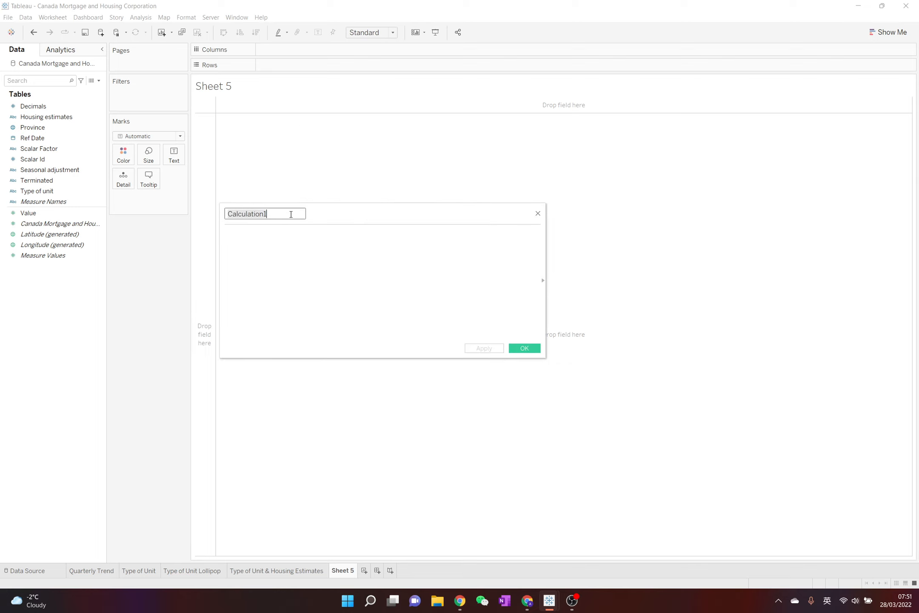
{"action": "type", "text": "2021"}
Enter the condition IF YEAR([Ref Date]) = 2021 as the first line of the 2021 field's formula
{"action": "left_click", "coordinate": [310, 244]}
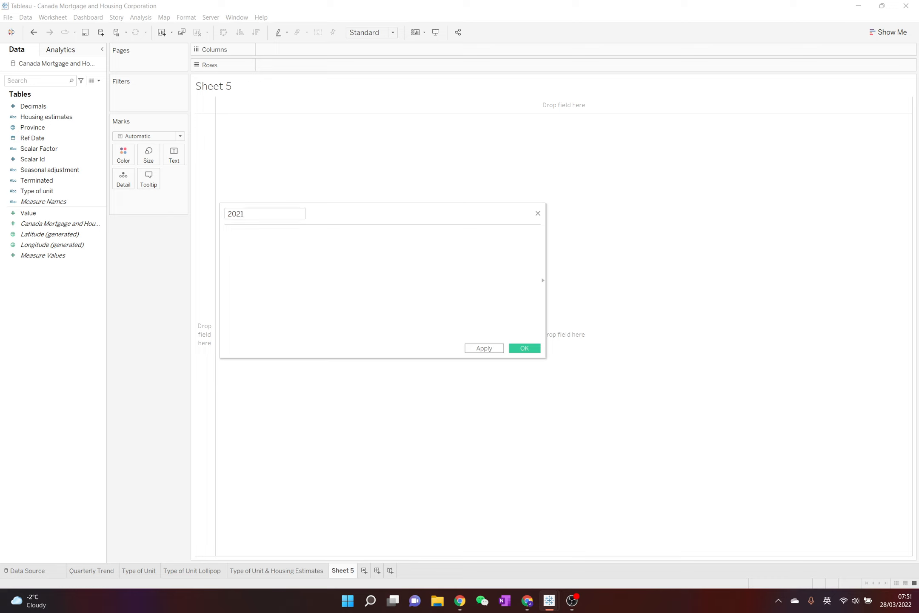
{"action": "key", "text": "shift"}
{"action": "key", "text": "shift"}
{"action": "type", "text": "IF YEAR("}
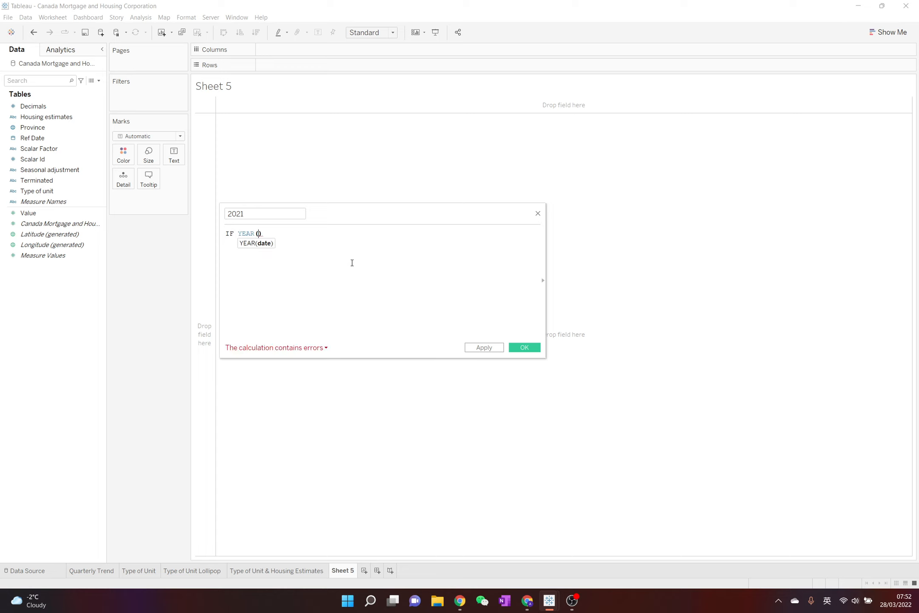
{"action": "type", "text": "ref"}
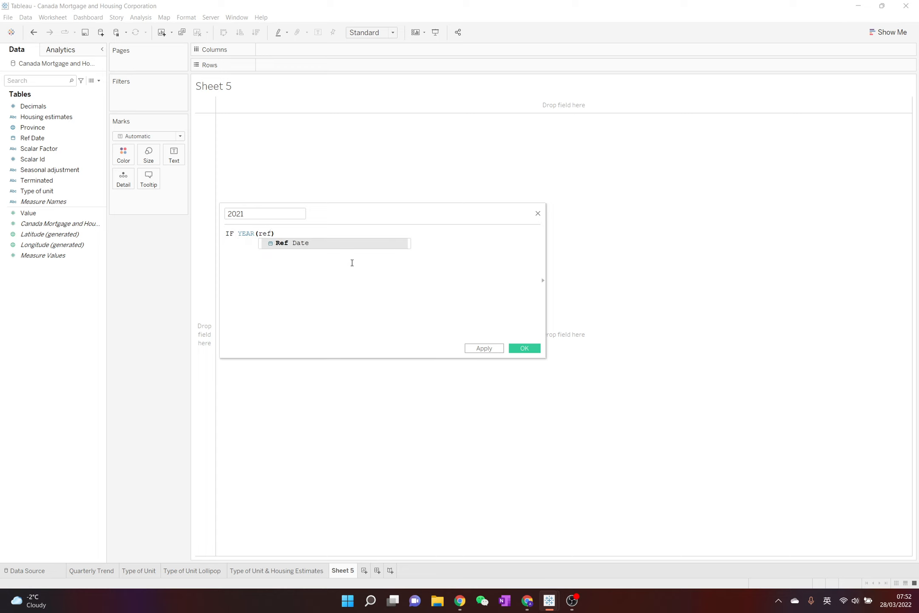
{"action": "key", "text": "Return"}
{"action": "type", "text": "= 2021"}
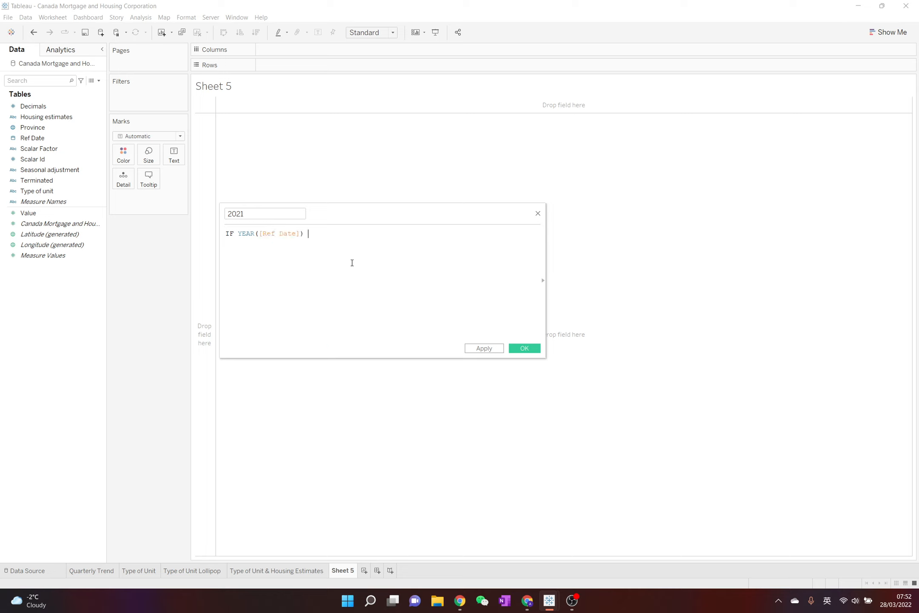
{"action": "key", "text": "Return"}
{"action": "type", "text": "tan"}
{"action": "key", "text": "Return"}
{"action": "key", "text": "BackSpace"}
{"action": "key", "text": "BackSpace"}
{"action": "key", "text": "BackSpace"}
{"action": "key", "text": "BackSpace"}
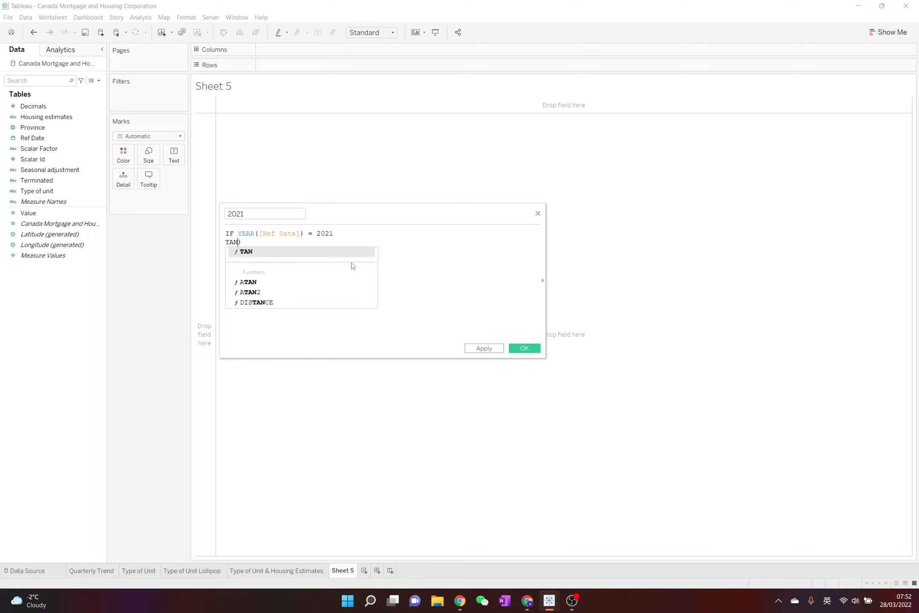
Complete the formula with THEN [Value] and END on separate lines, and save the 2021 field
{"action": "type", "text": "THE"}
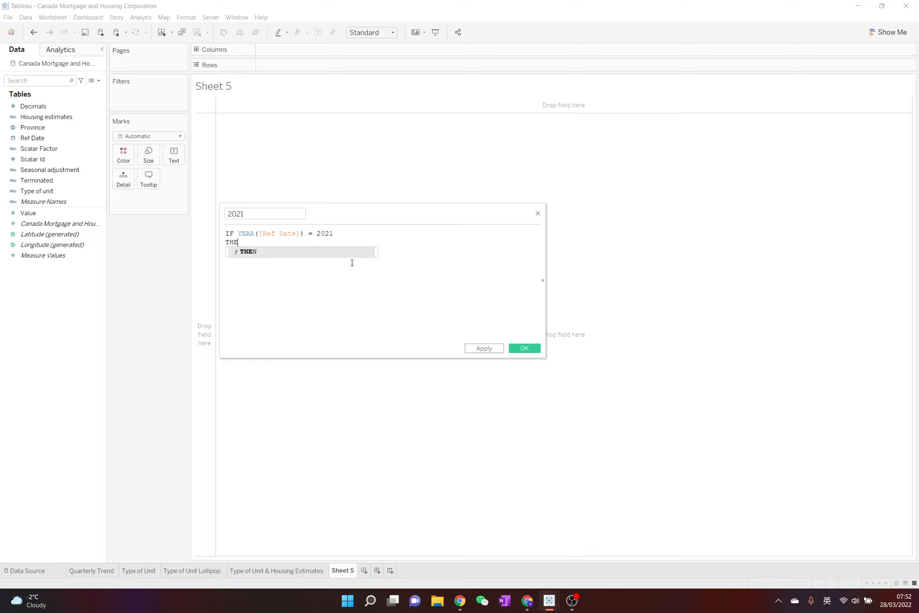
{"action": "type", "text": "N    [Va"}
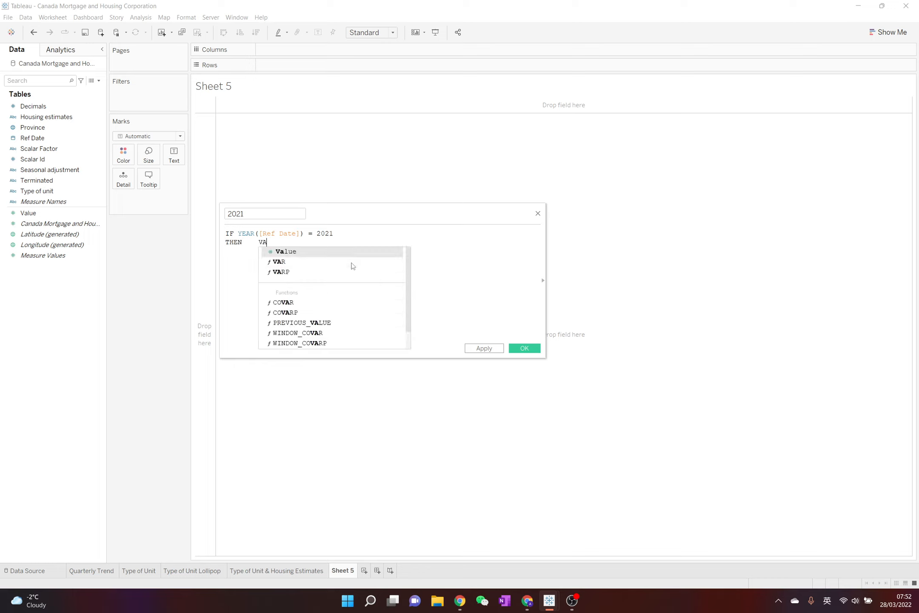
{"action": "key", "text": "Return"}
{"action": "key", "text": "Return"}
{"action": "type", "text": "EN"}
{"action": "left_click", "coordinate": [352, 266]}
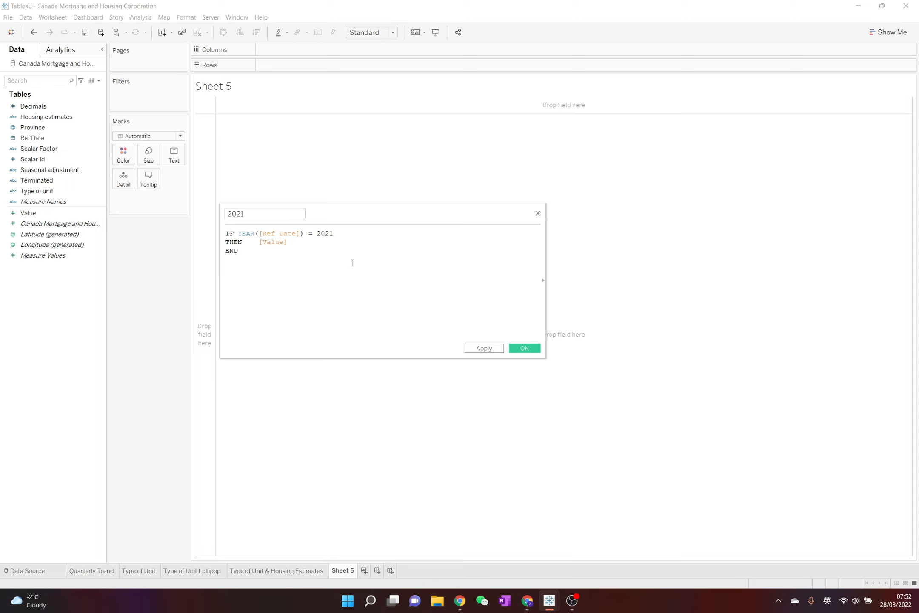
{"action": "left_click", "coordinate": [521, 349]}
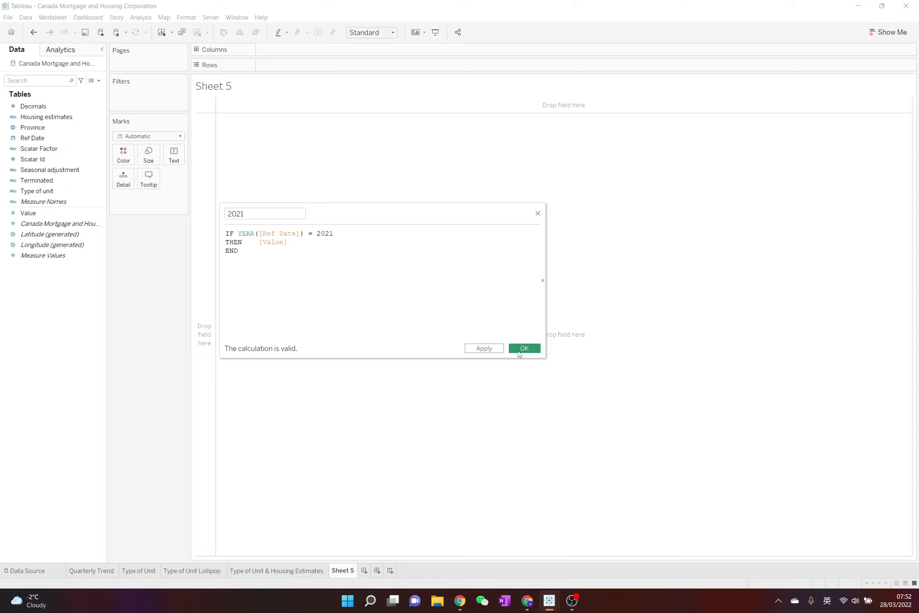
Duplicate the 2021 calculated field and open the copy's calculation for editing
{"action": "right_click", "coordinate": [35, 217]}
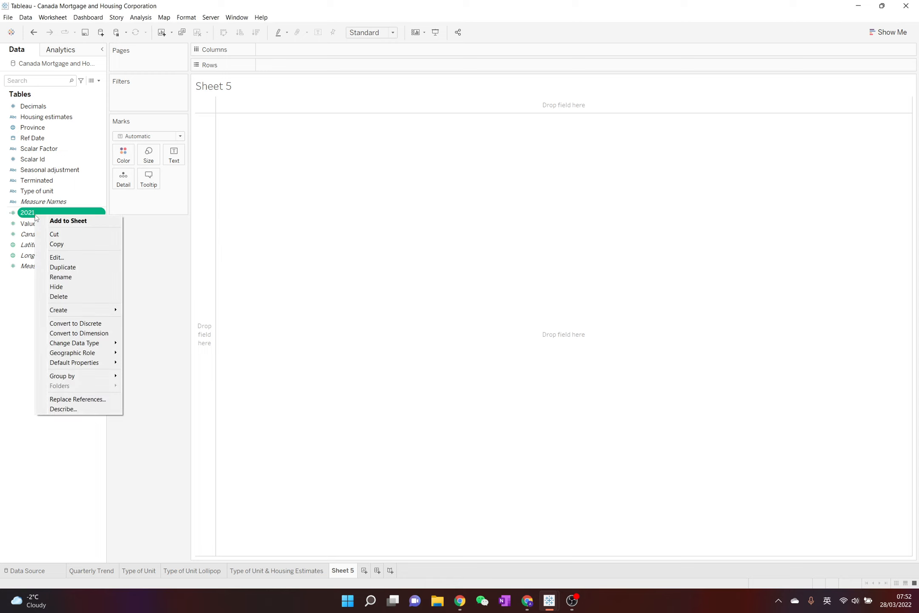
{"action": "left_click", "coordinate": [59, 269]}
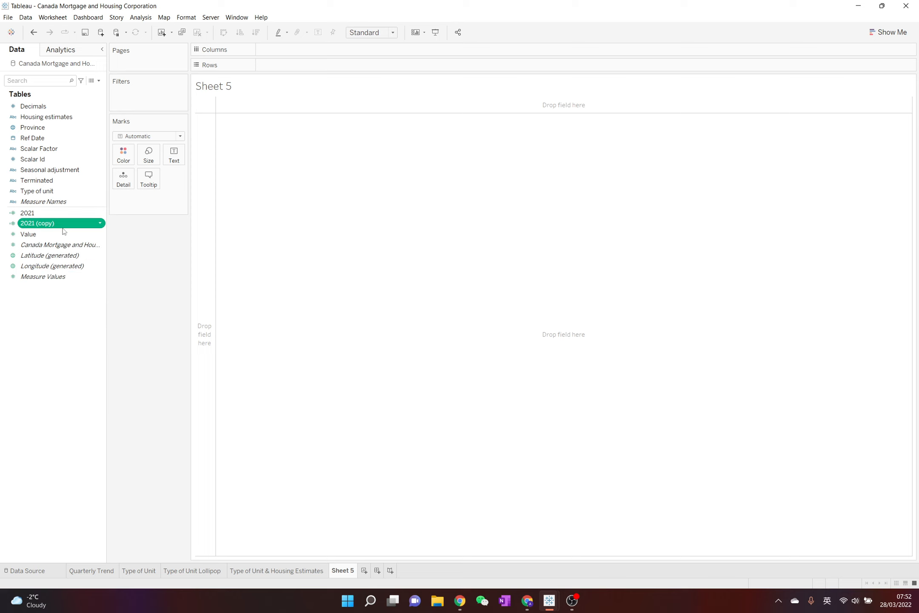
{"action": "right_click", "coordinate": [62, 226]}
{"action": "left_click", "coordinate": [99, 269]}
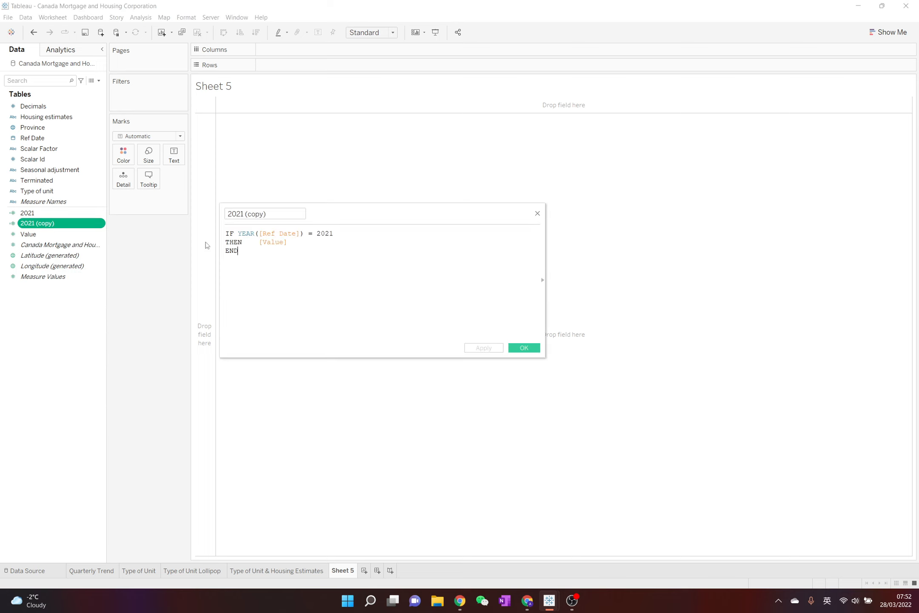
Rename the copied field as 2020, change the year in its formula to 2020, and save it
{"action": "left_click", "coordinate": [283, 215]}
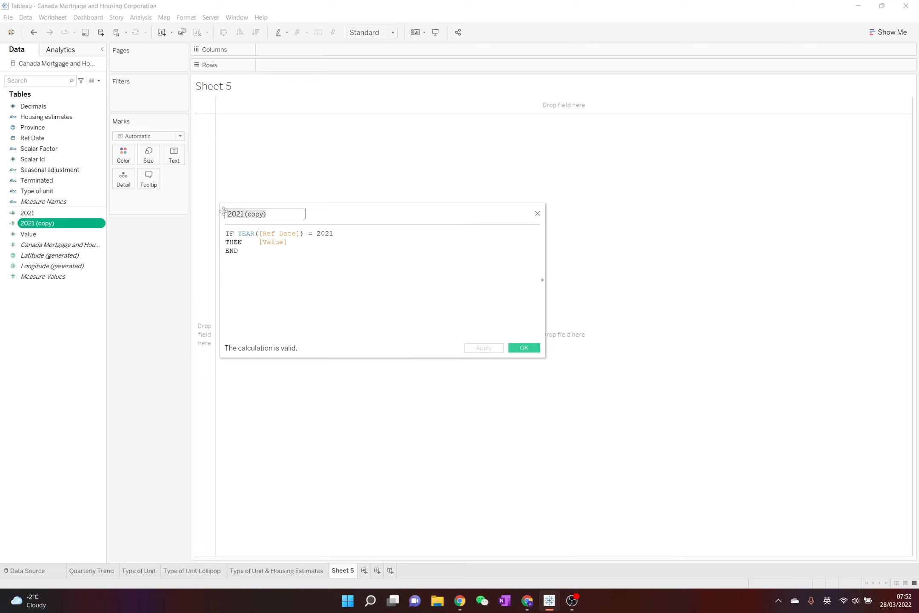
{"action": "type", "text": "20"}
{"action": "key", "text": "BackSpace"}
{"action": "type", "text": "020"}
{"action": "left_click", "coordinate": [342, 237]}
{"action": "key", "text": "BackSpace"}
{"action": "type", "text": "0"}
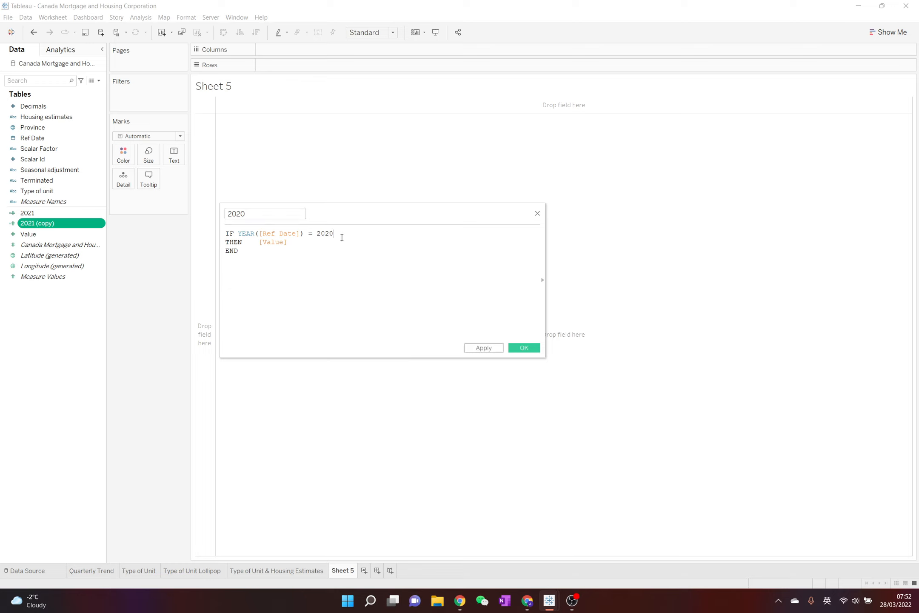
{"action": "left_click", "coordinate": [524, 348]}
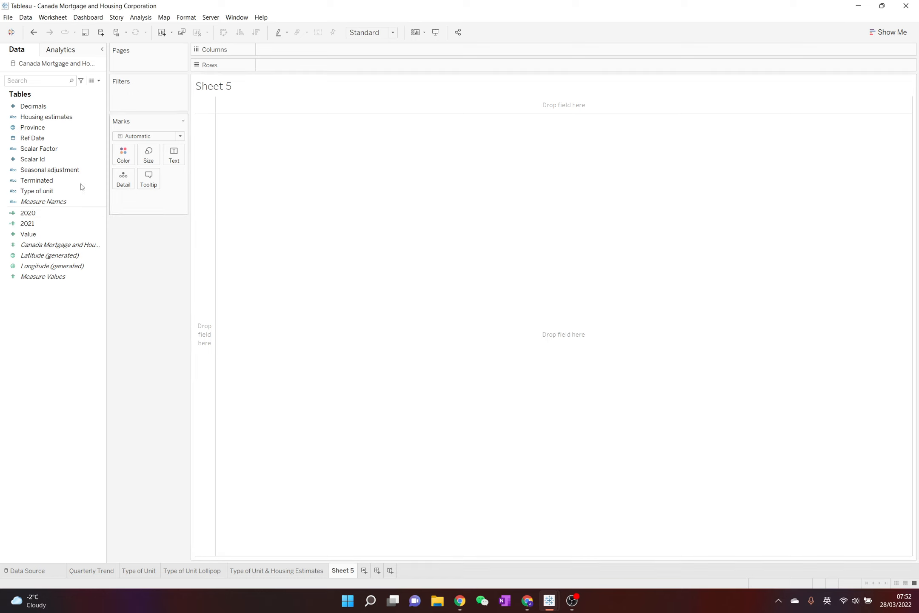
Build a text table of Value by year of Ref Date, with the years in rows
{"action": "left_click", "coordinate": [49, 142]}
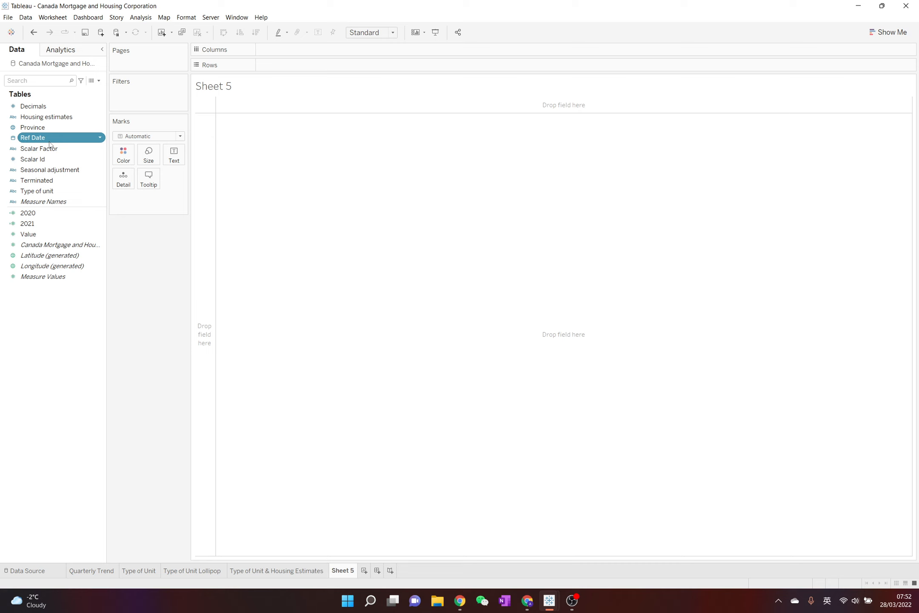
{"action": "left_click", "coordinate": [63, 234], "text": "ctrl"}
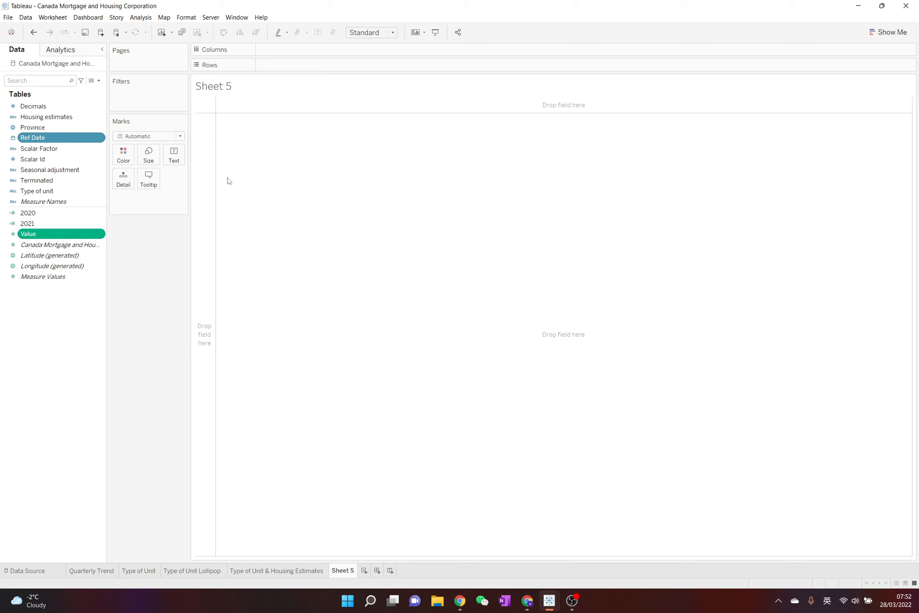
{"action": "left_click", "coordinate": [893, 33]}
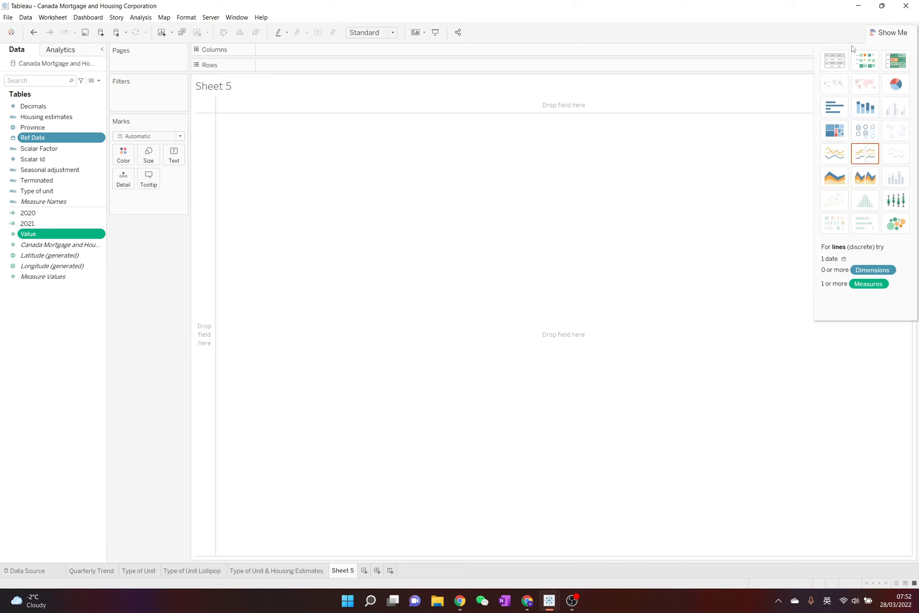
{"action": "left_click", "coordinate": [835, 60]}
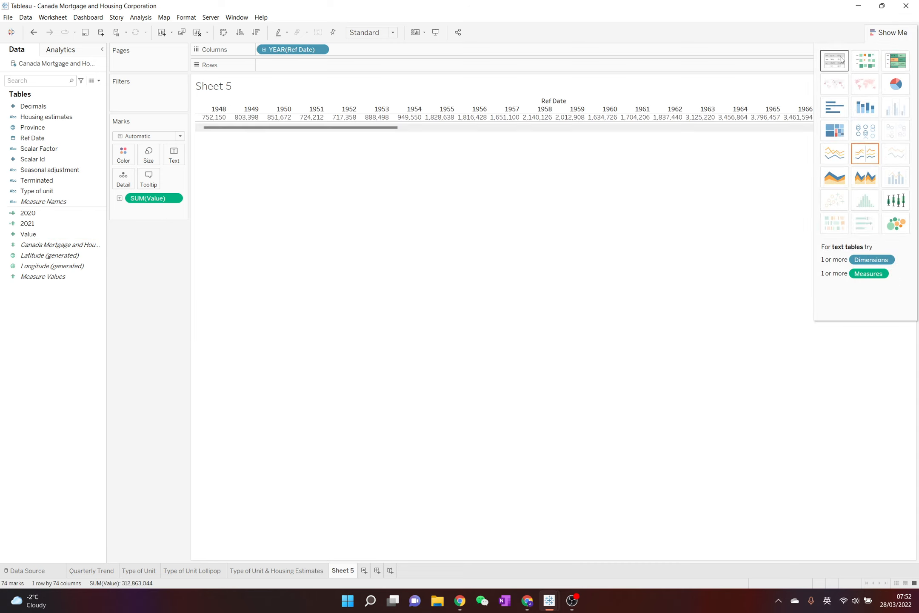
{"action": "left_click", "coordinate": [224, 32]}
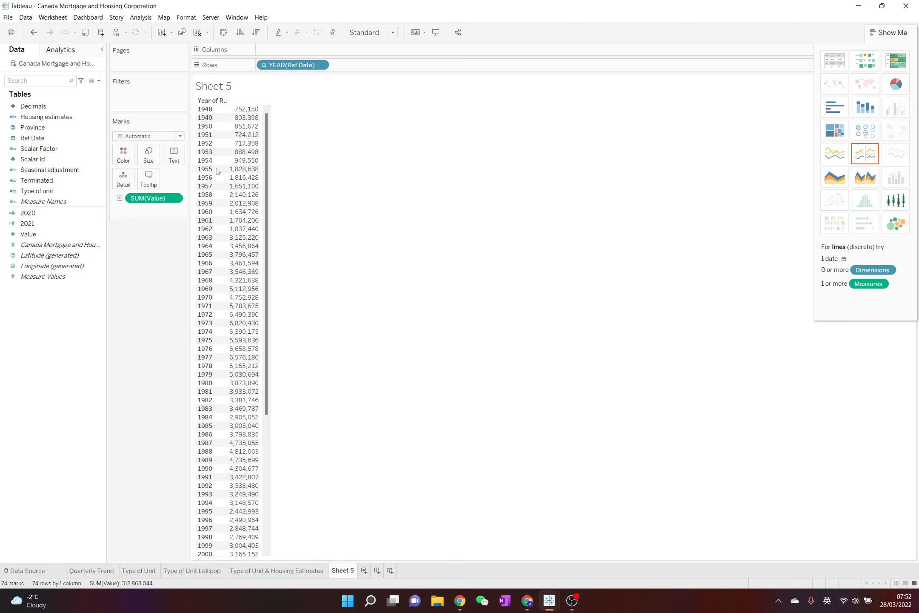
Add the 2020 and 2021 fields to the table and compare them with Value in the 2020 and 2021 rows
{"action": "double_click", "coordinate": [39, 212]}
{"action": "double_click", "coordinate": [39, 223]}
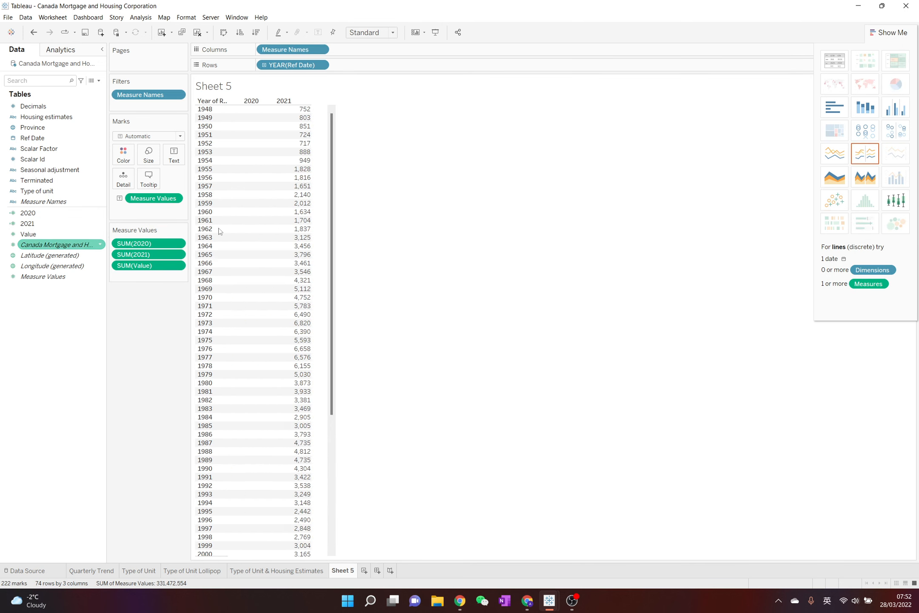
{"action": "left_click_drag", "start_coordinate": [331, 165], "coordinate": [340, 368]}
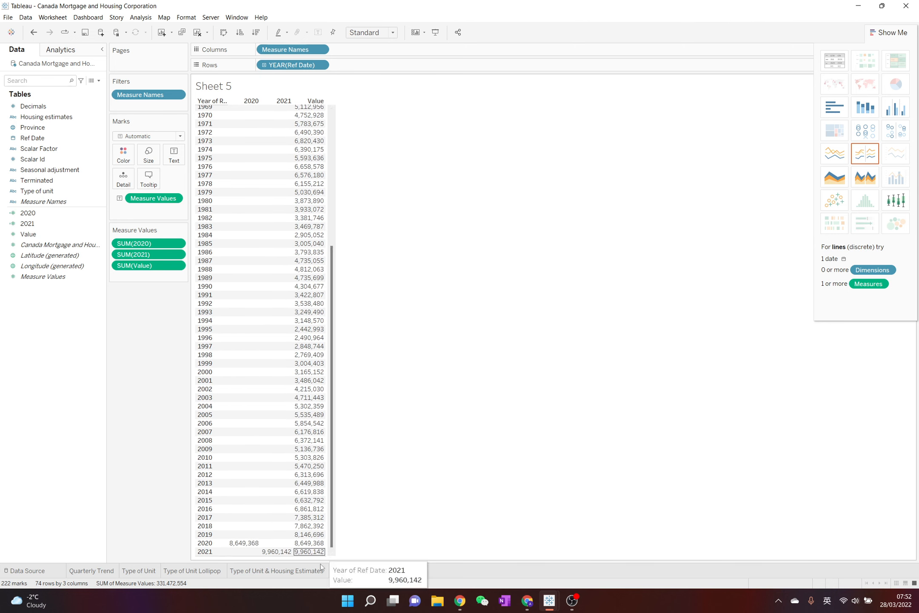
{"action": "mouse_move", "coordinate": [235, 547]}
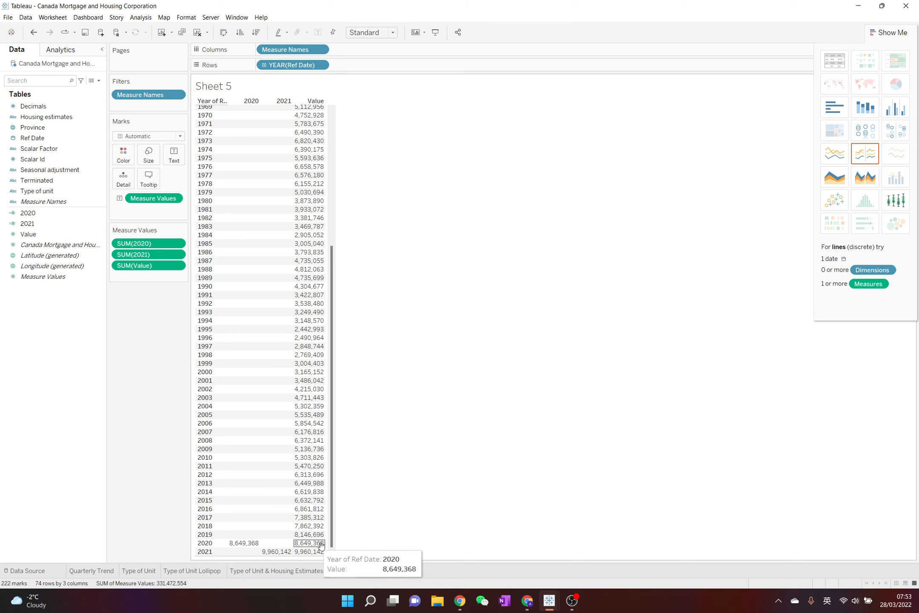
{"action": "mouse_move", "coordinate": [289, 556]}
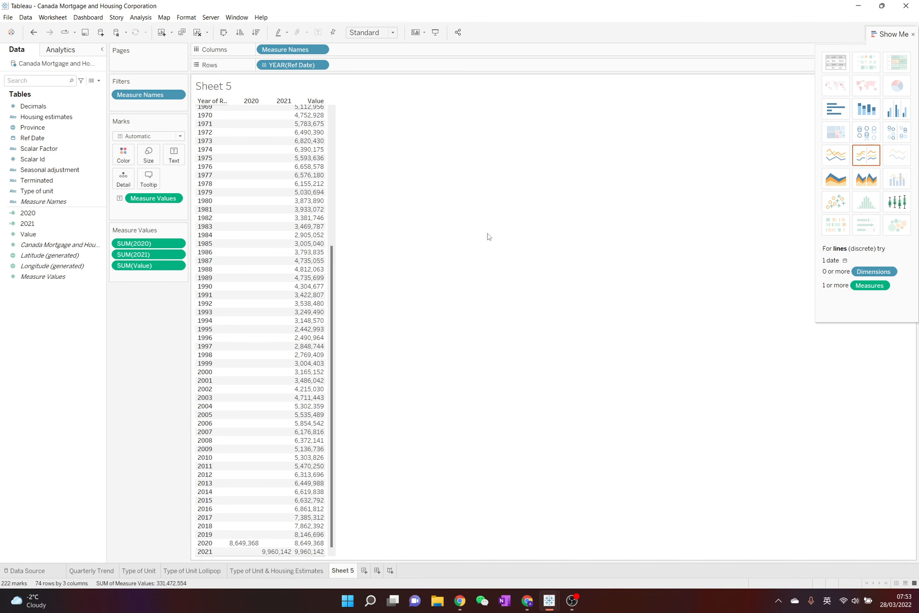
Clear the check table from the worksheet
{"action": "left_click", "coordinate": [198, 33]}
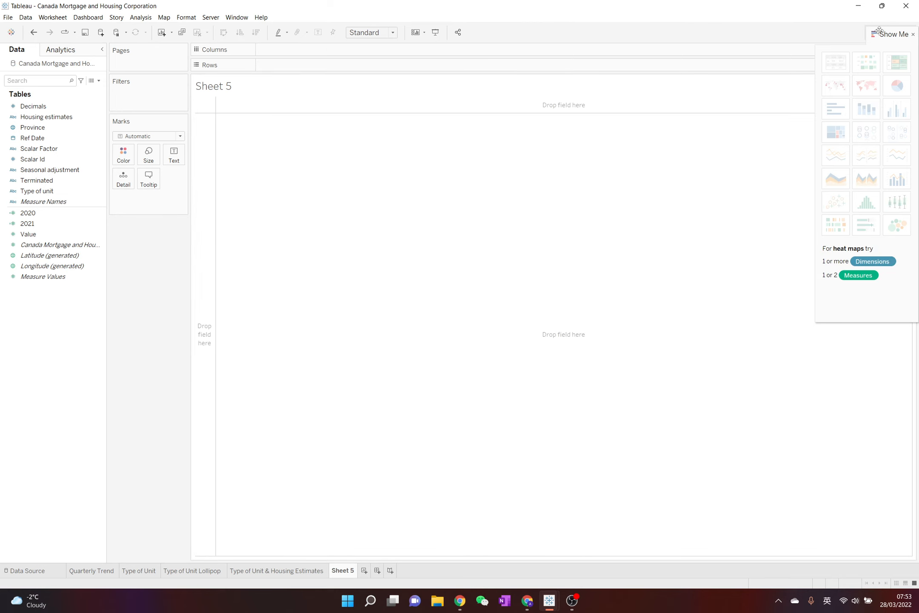
{"action": "left_click", "coordinate": [913, 35]}
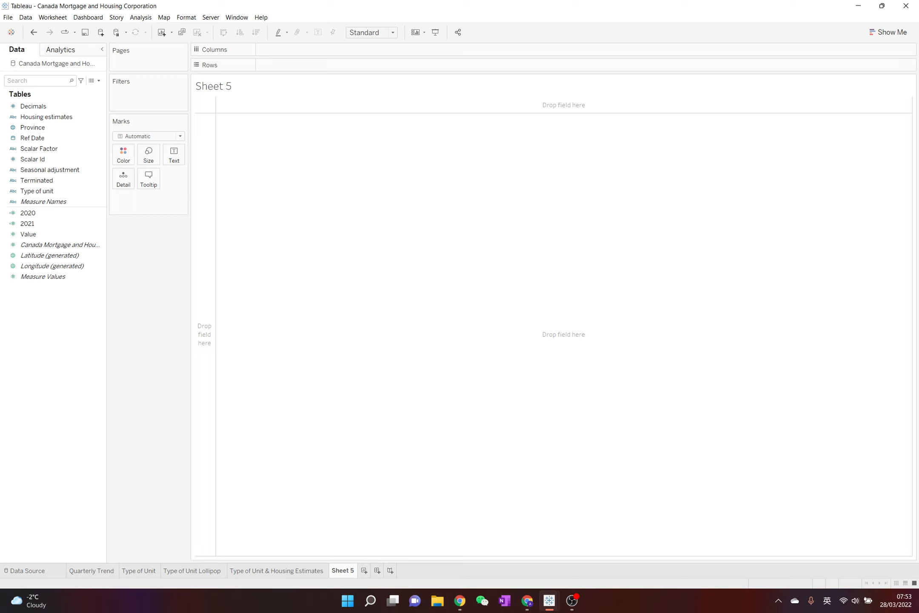
{"action": "left_click", "coordinate": [68, 234]}
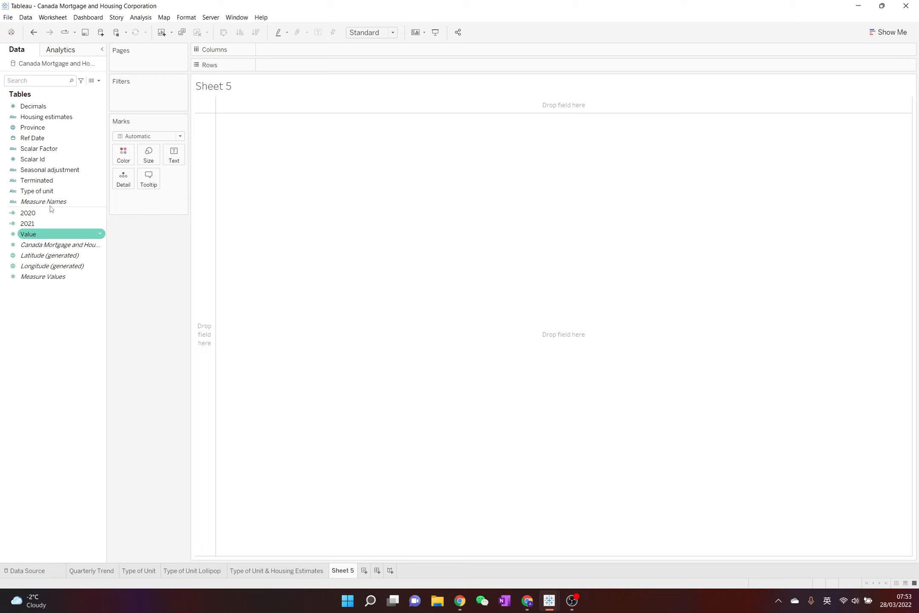
Create a bullet graph from the 2020 and 2021 measures broken down by Type of unit
{"action": "left_click", "coordinate": [45, 212]}
{"action": "left_click", "coordinate": [38, 224], "text": "ctrl"}
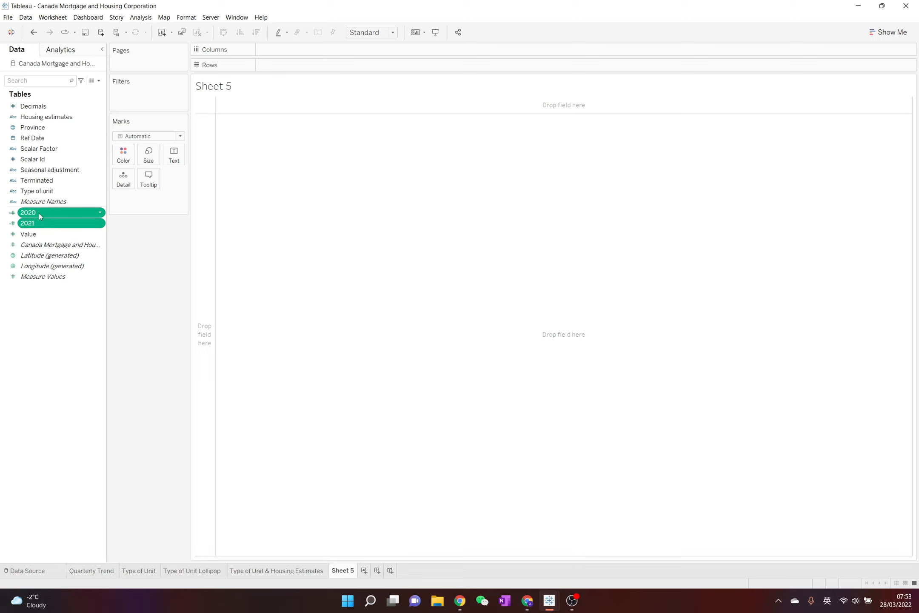
{"action": "left_click", "coordinate": [38, 190], "text": "ctrl"}
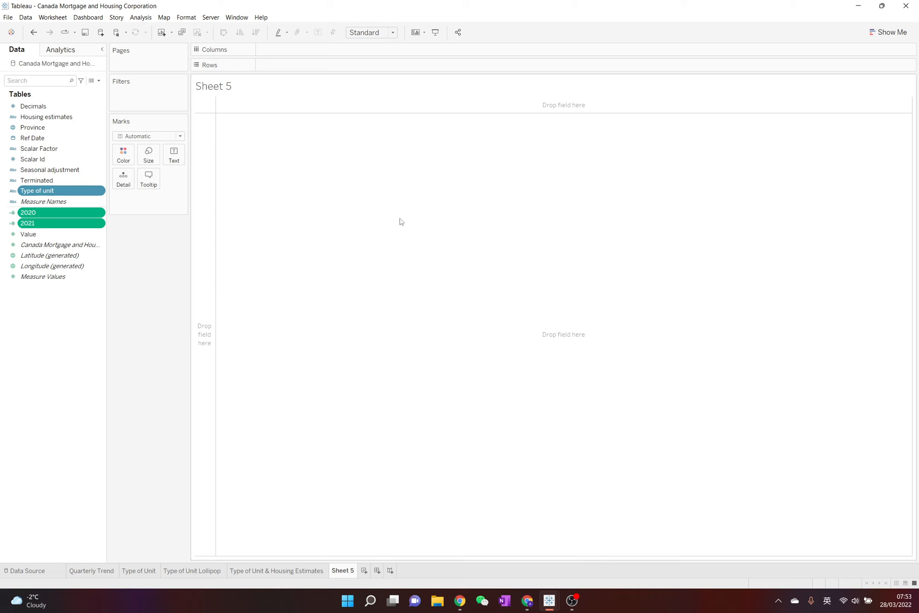
{"action": "left_click", "coordinate": [891, 32]}
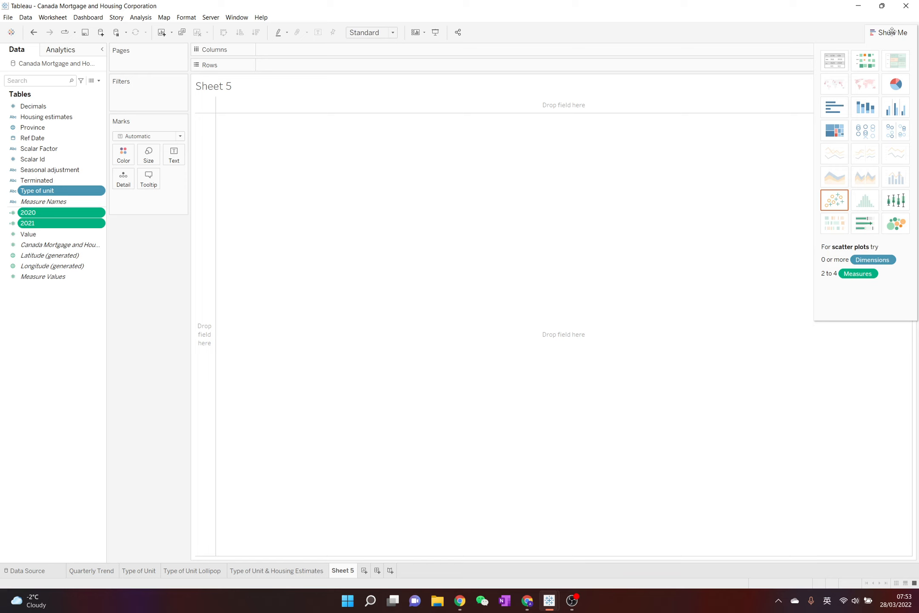
{"action": "left_click", "coordinate": [871, 229]}
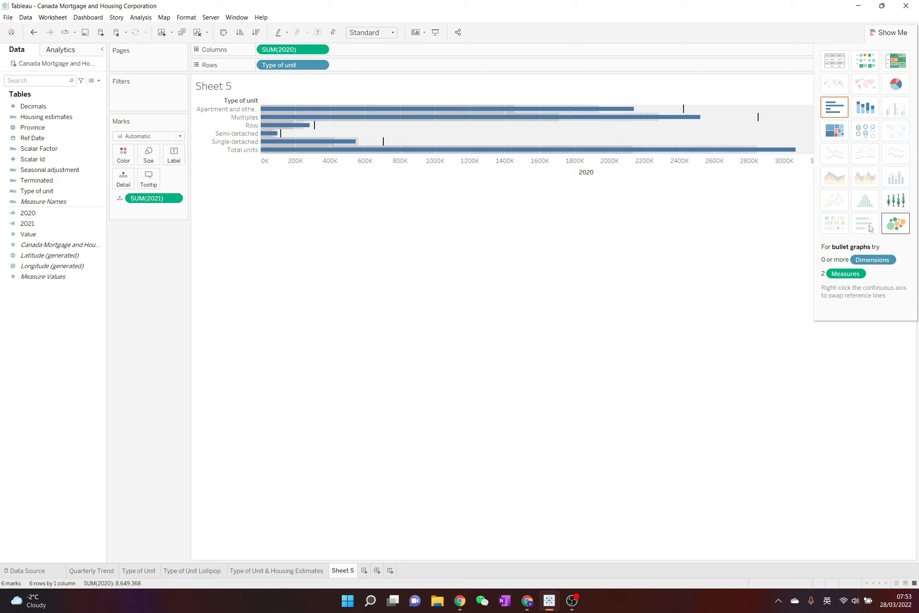
{"action": "left_click", "coordinate": [881, 36]}
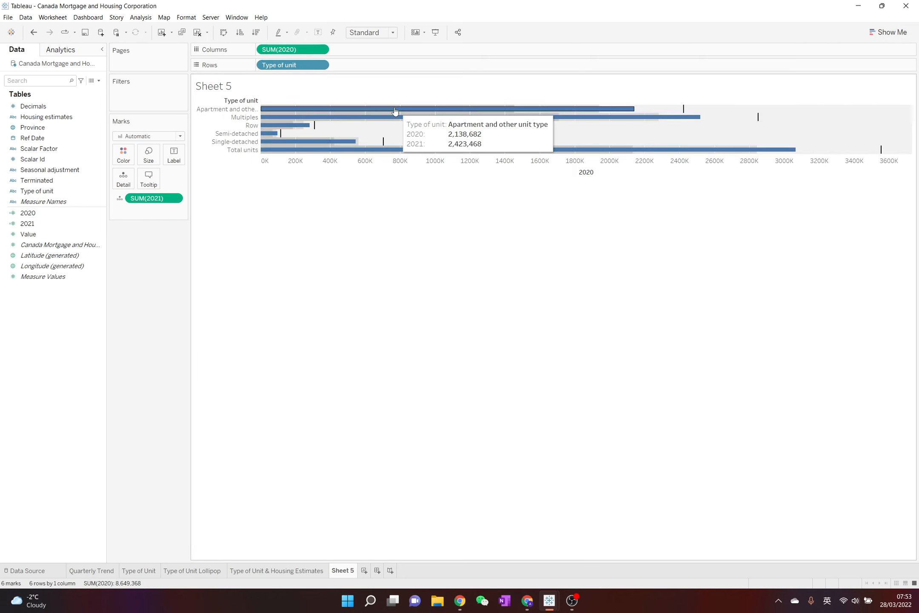
Aggregate both the 2020 and 2021 measures as Average and sort the types of unit in descending order of 2020
{"action": "left_click", "coordinate": [321, 50]}
{"action": "mouse_move", "coordinate": [300, 155]}
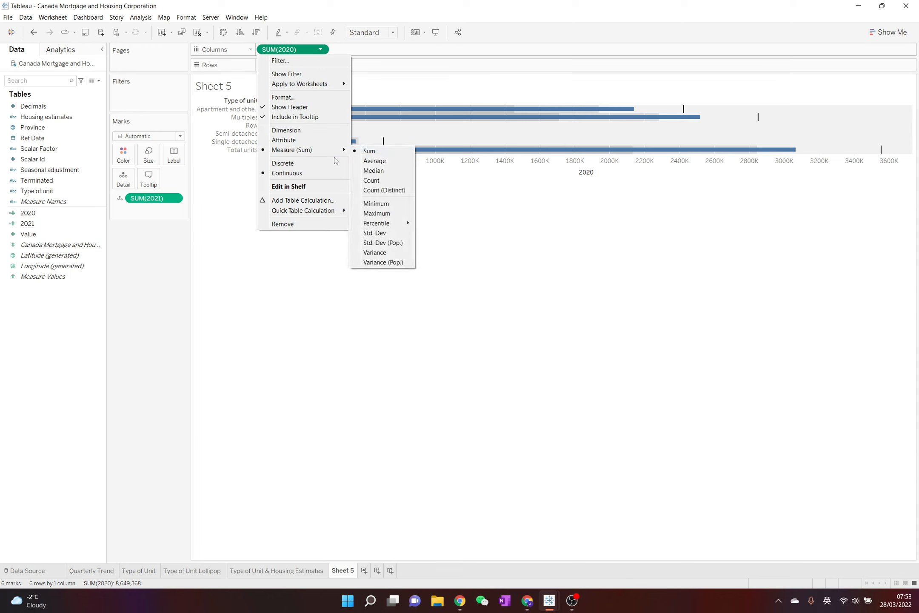
{"action": "left_click", "coordinate": [376, 161]}
{"action": "left_click", "coordinate": [180, 199]}
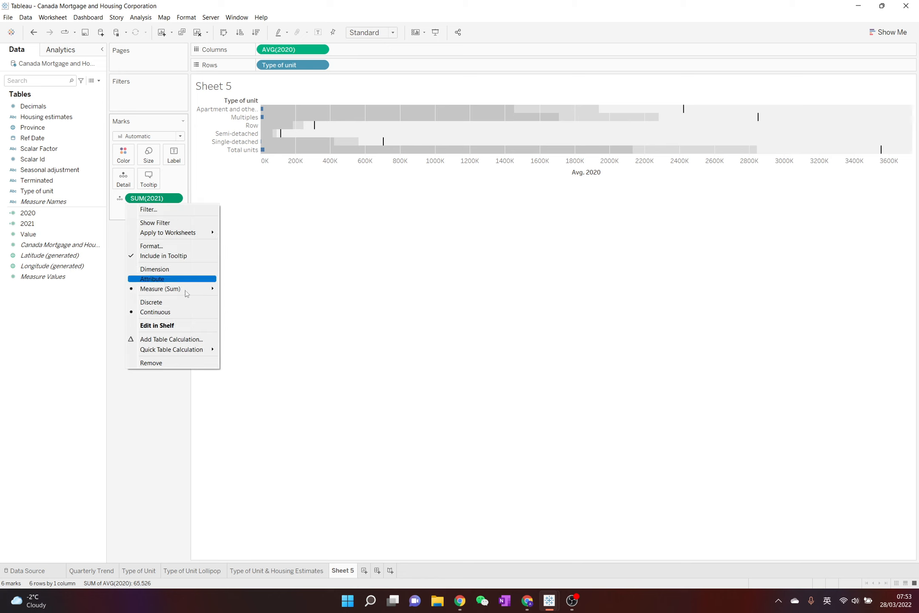
{"action": "mouse_move", "coordinate": [185, 290]}
{"action": "left_click", "coordinate": [270, 295]}
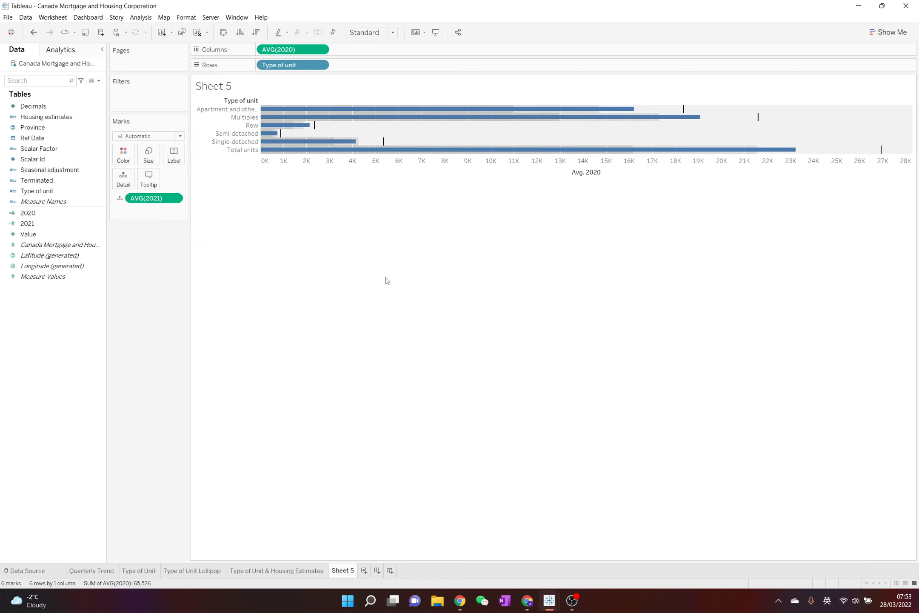
{"action": "left_click", "coordinate": [256, 33]}
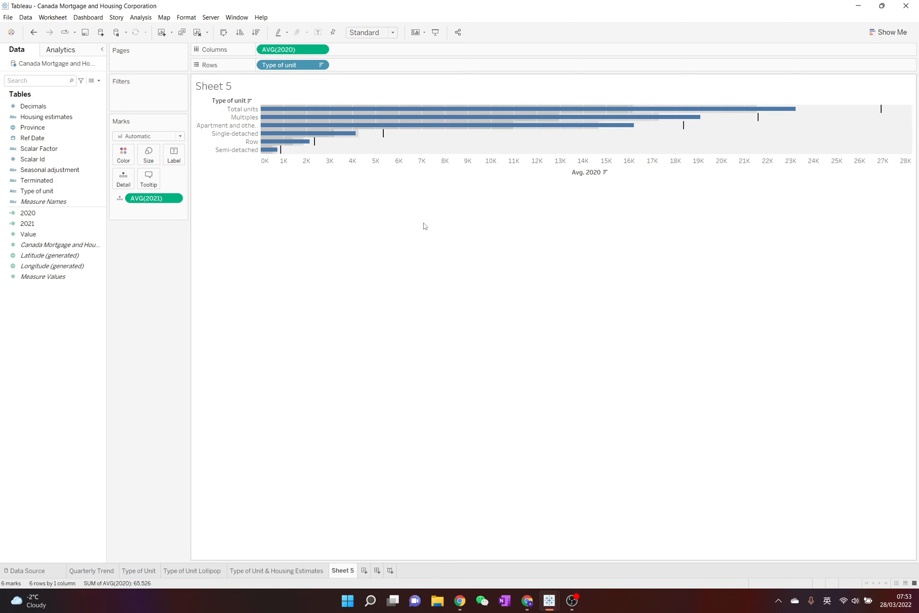
Hide the Avg. 2020 axis header and the Type of unit field label for rows
{"action": "right_click", "coordinate": [440, 163]}
{"action": "left_click", "coordinate": [509, 213]}
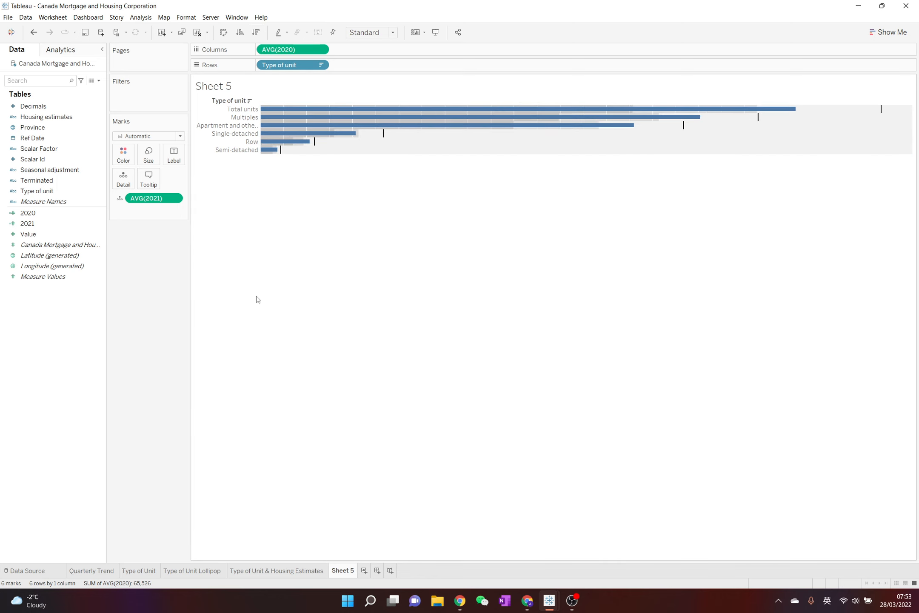
{"action": "right_click", "coordinate": [243, 101]}
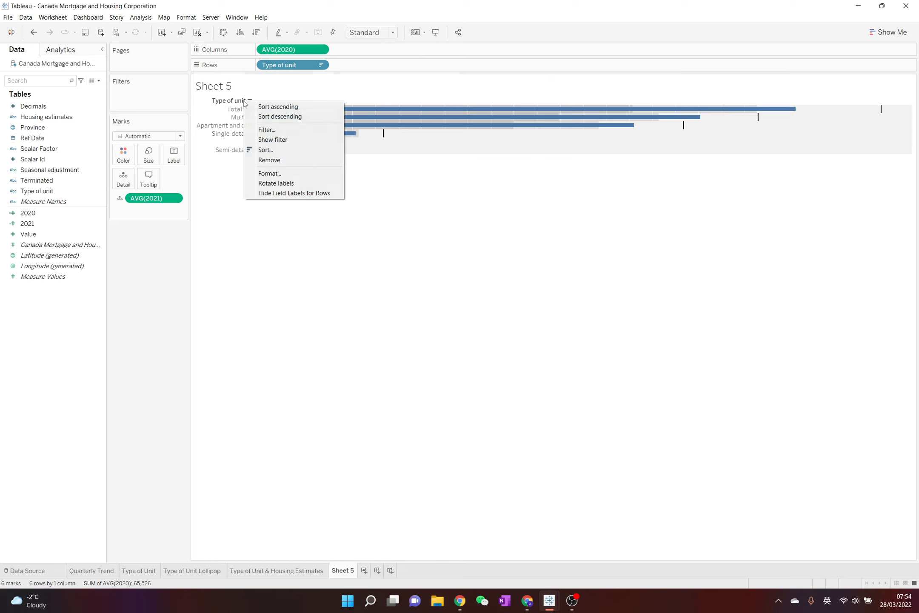
{"action": "left_click", "coordinate": [305, 194]}
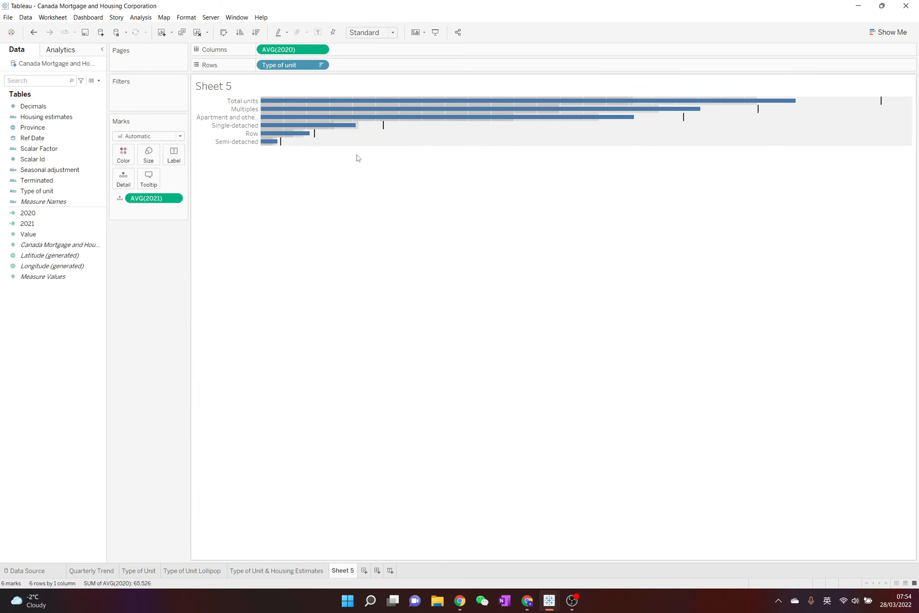
Show mark labels on the bullet graph's bars and inspect the 2021 reference lines
{"action": "left_click", "coordinate": [180, 159]}
{"action": "left_click", "coordinate": [193, 176]}
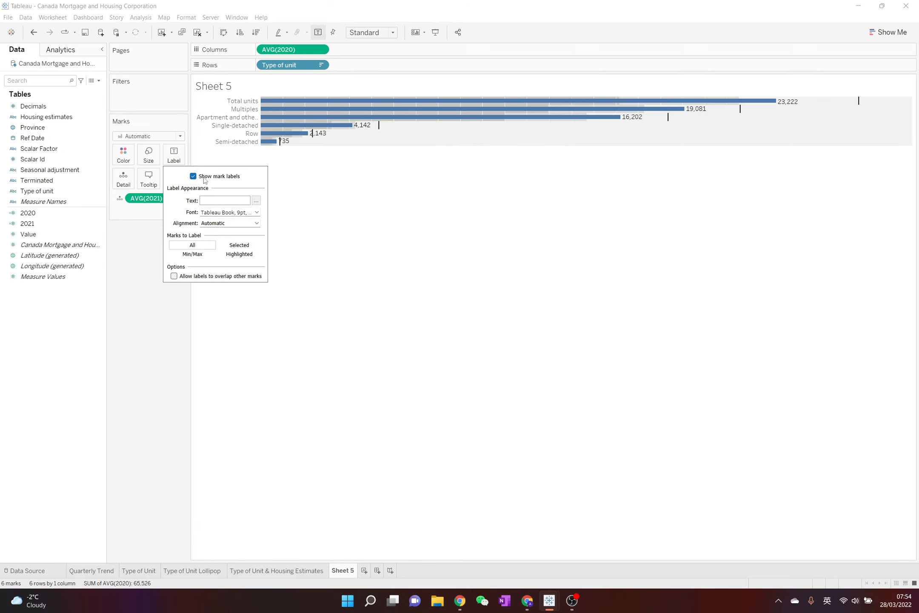
{"action": "left_click", "coordinate": [651, 153]}
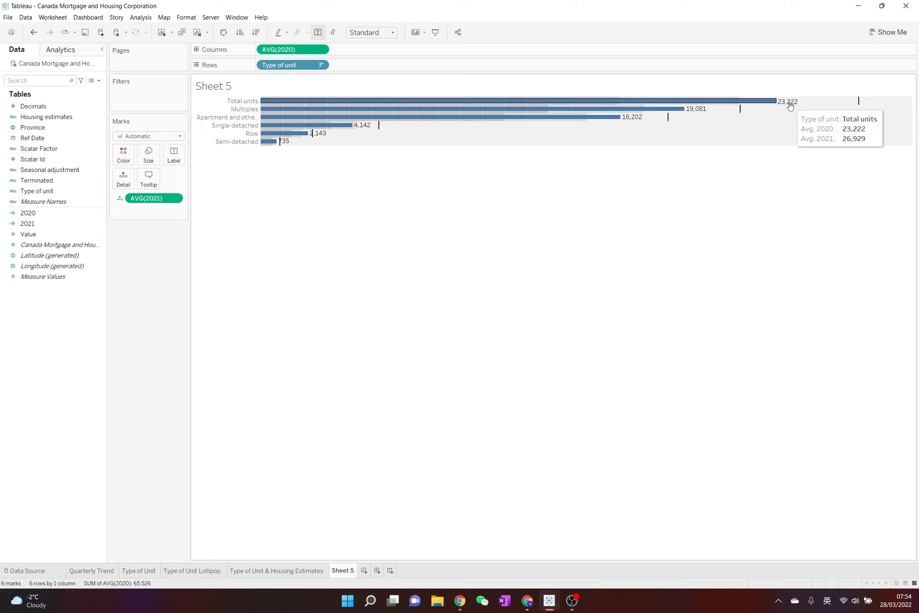
{"action": "mouse_move", "coordinate": [741, 112]}
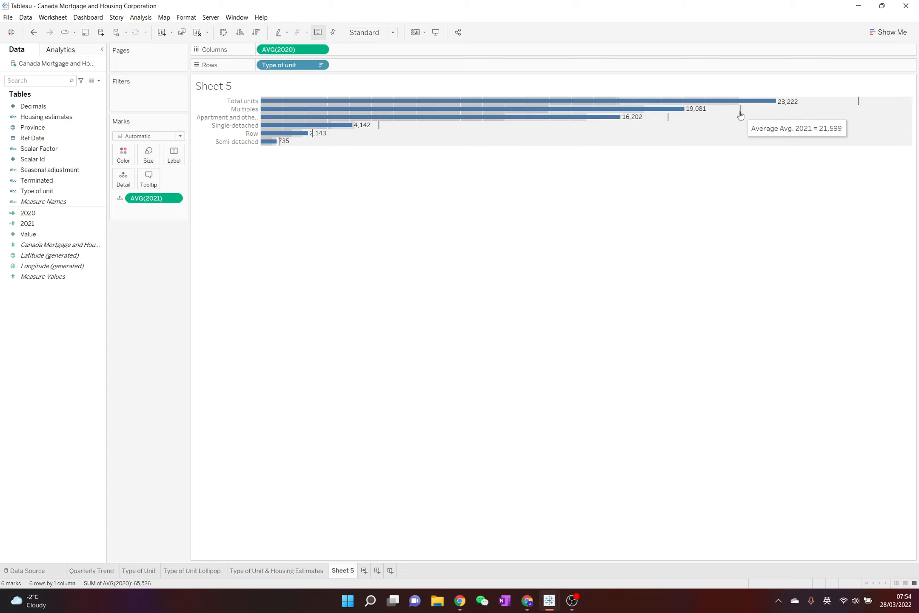
{"action": "mouse_move", "coordinate": [703, 116]}
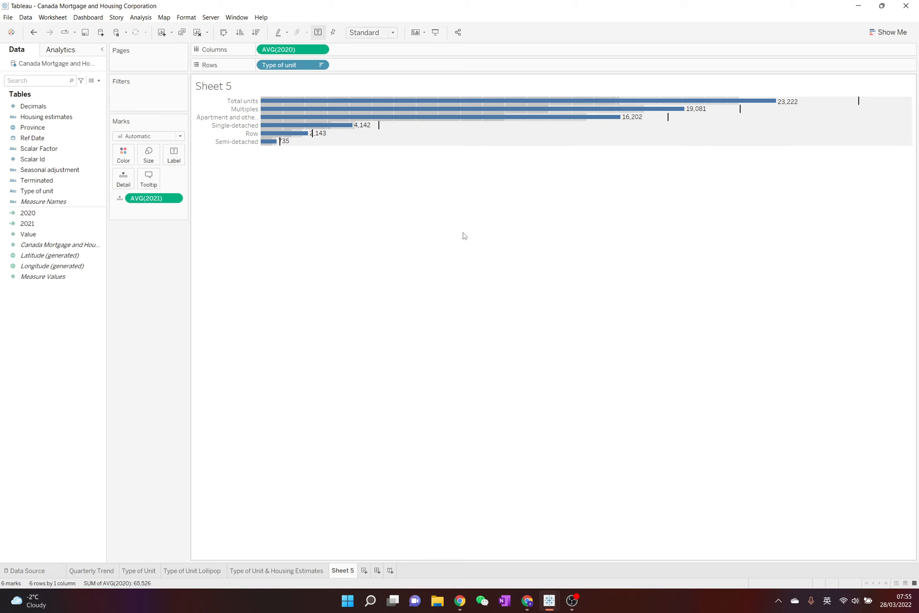
Allow the mark labels to overlap other marks
{"action": "mouse_move", "coordinate": [287, 102]}
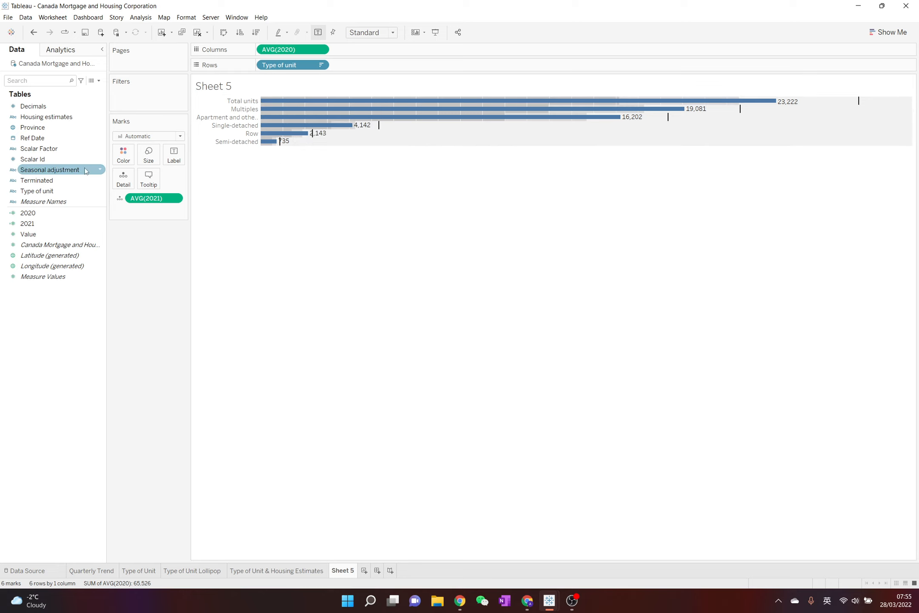
{"action": "left_click", "coordinate": [173, 156]}
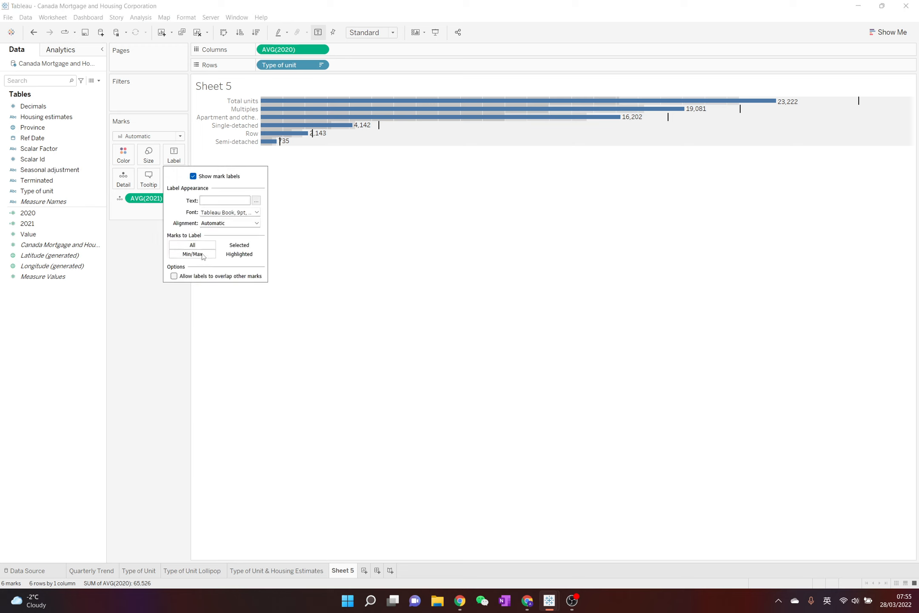
{"action": "left_click", "coordinate": [218, 277]}
Rename the worksheet as 2020 VS 2021
{"action": "double_click", "coordinate": [338, 571]}
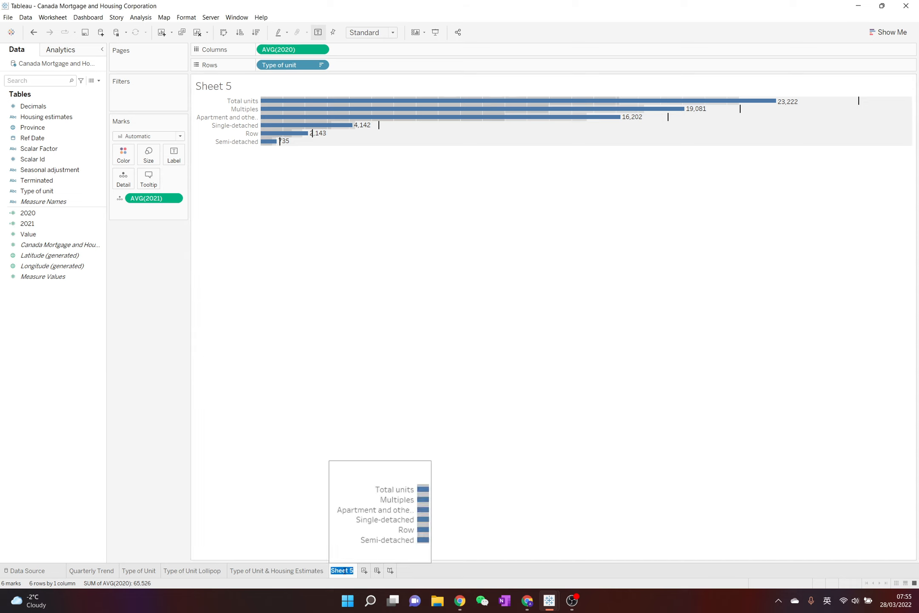
{"action": "type", "text": "2020 VS 2021"}
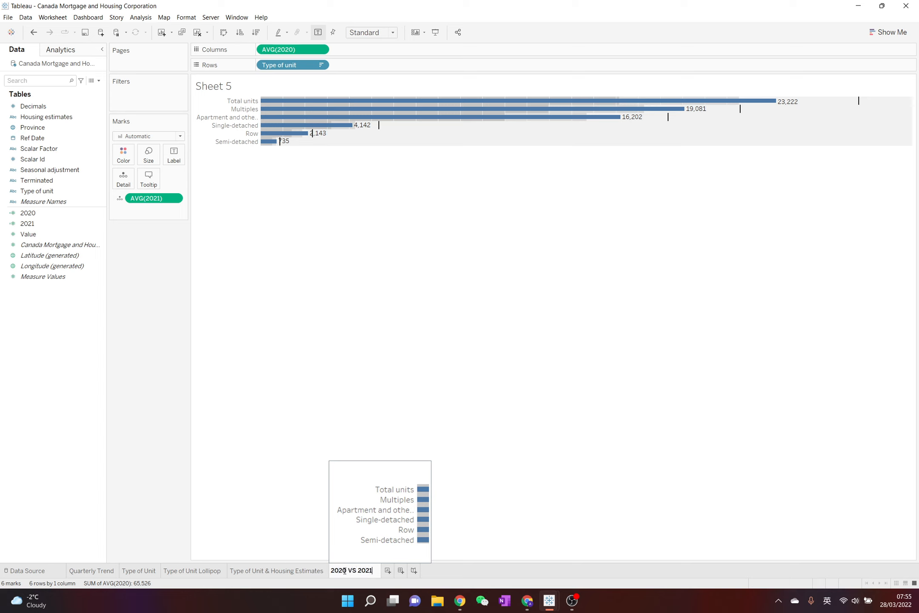
{"action": "key", "text": "Return"}
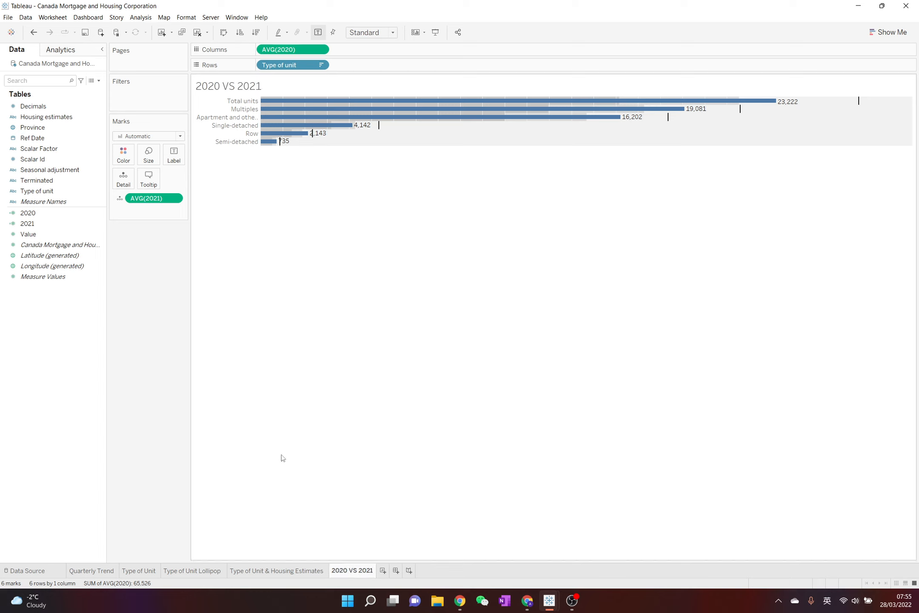